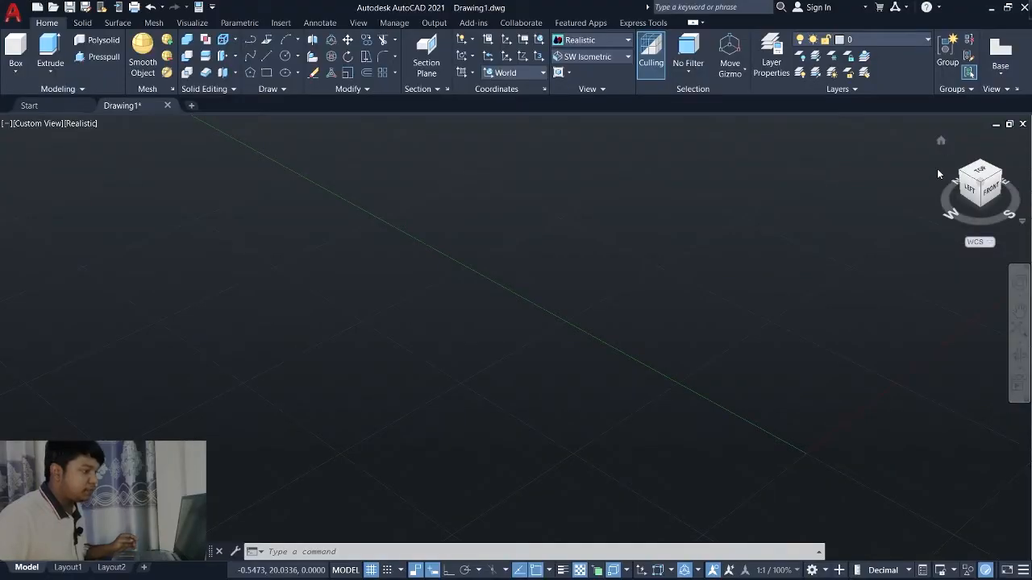
- Return to the home view and set the UCS icon to display at the origin
{"action": "left_click", "coordinate": [942, 143]}
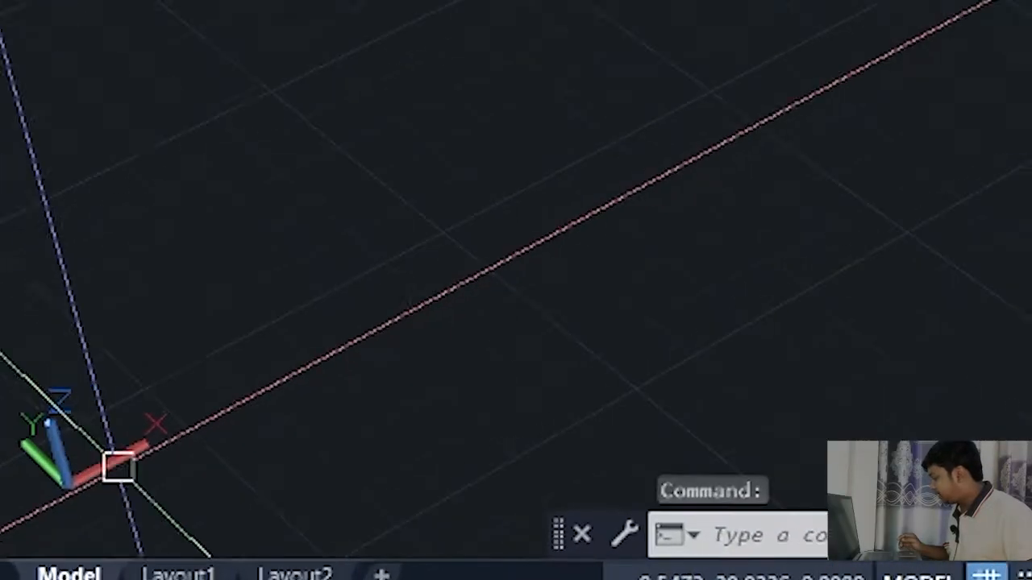
{"action": "middle_click_drag", "start_coordinate": [43, 526], "coordinate": [68, 507]}
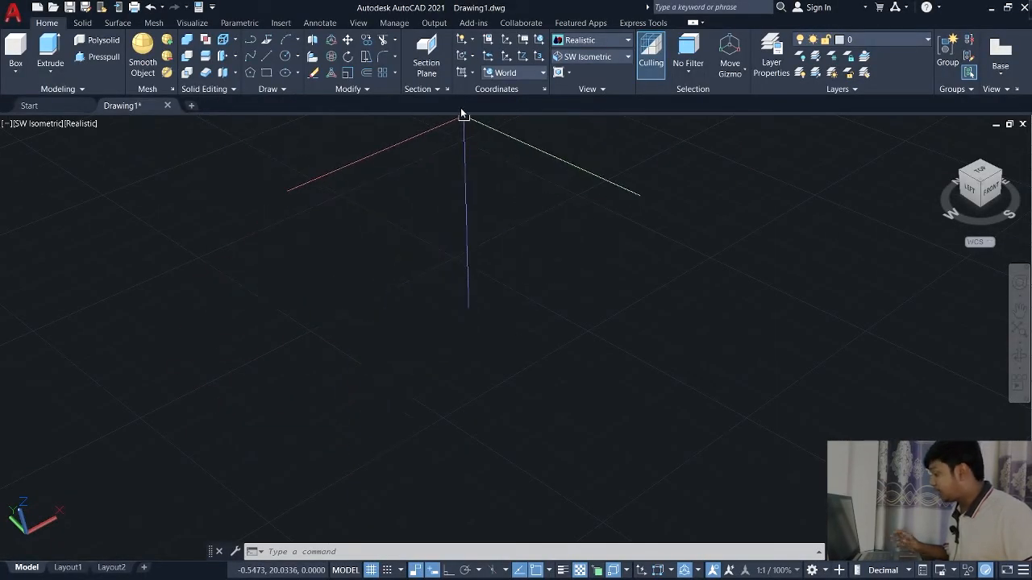
{"action": "left_click", "coordinate": [471, 41]}
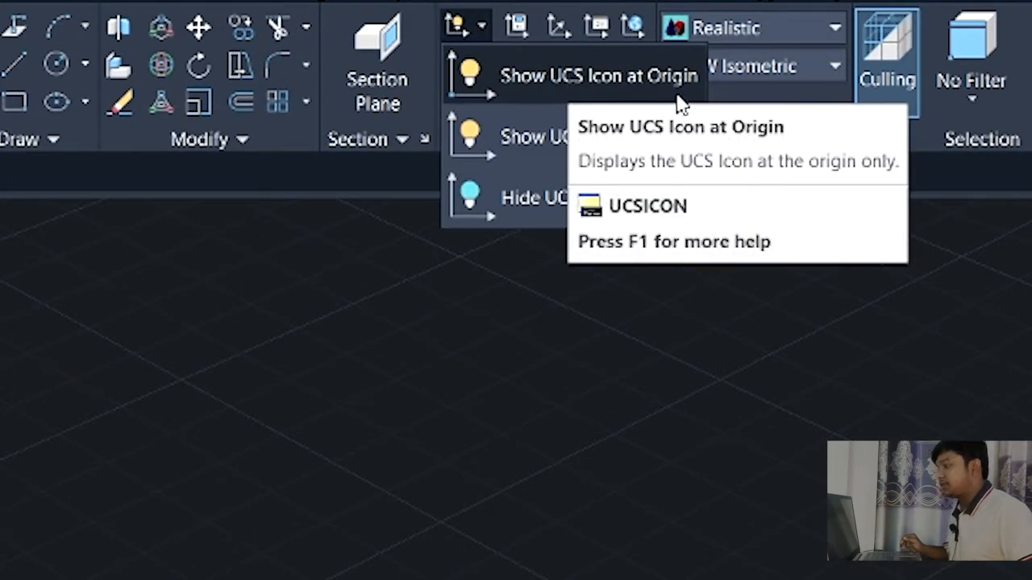
{"action": "left_click", "coordinate": [677, 96]}
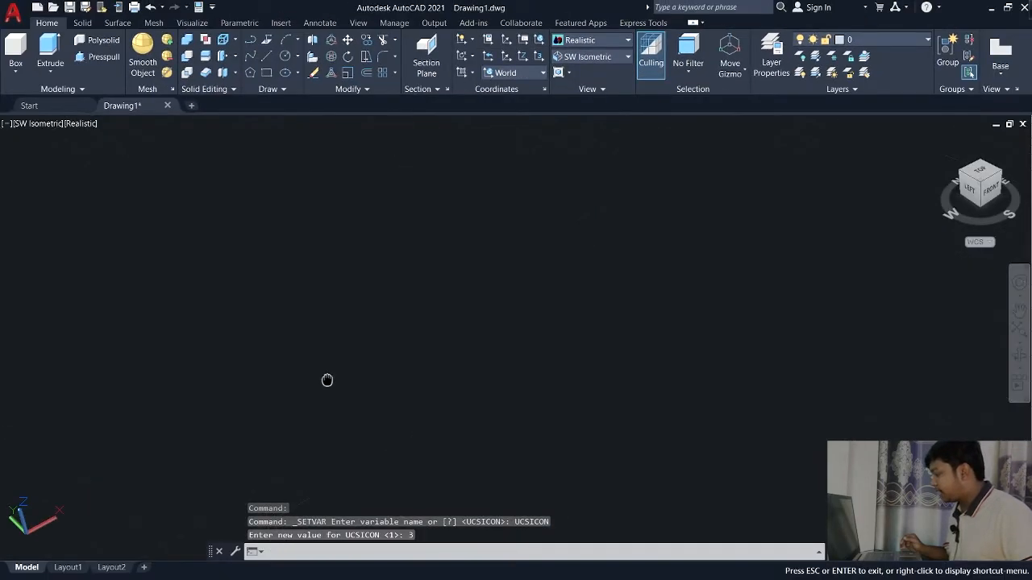
{"action": "middle_click_drag", "start_coordinate": [328, 379], "coordinate": [476, 312]}
{"action": "middle_click_drag", "start_coordinate": [421, 343], "coordinate": [415, 353]}
{"action": "key", "text": "Escape"}
{"action": "key", "text": "Escape"}
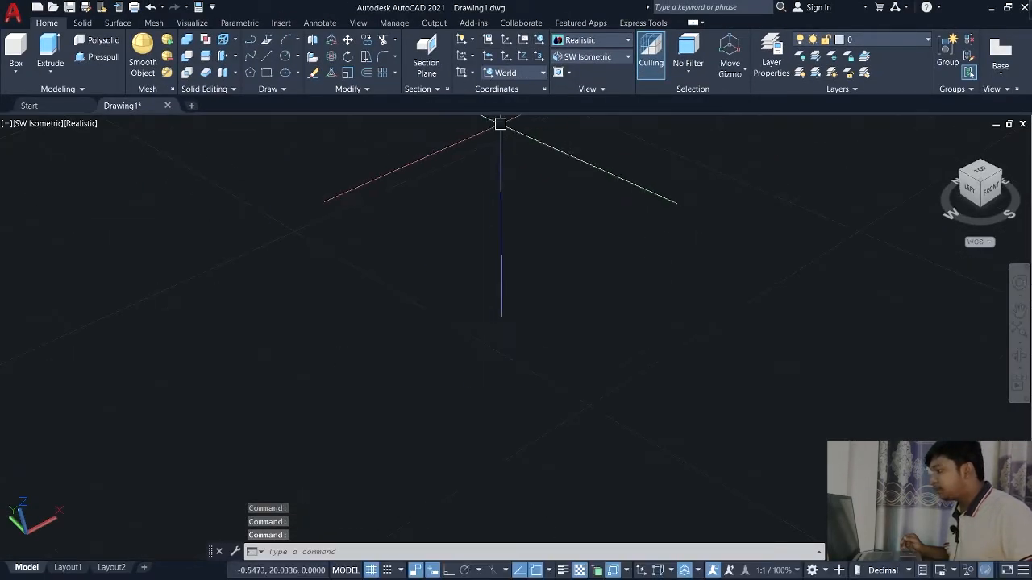
- Switch the UCS icon to the Show UCS Icon mode and back to Show UCS Icon at Origin
{"action": "left_click", "coordinate": [470, 42]}
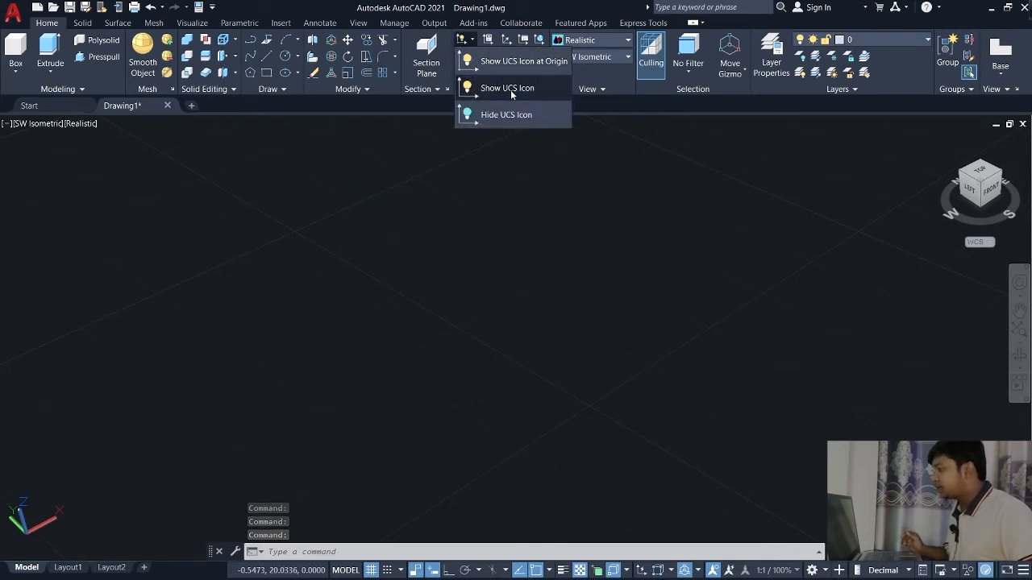
{"action": "left_click", "coordinate": [510, 89]}
{"action": "left_click", "coordinate": [472, 41]}
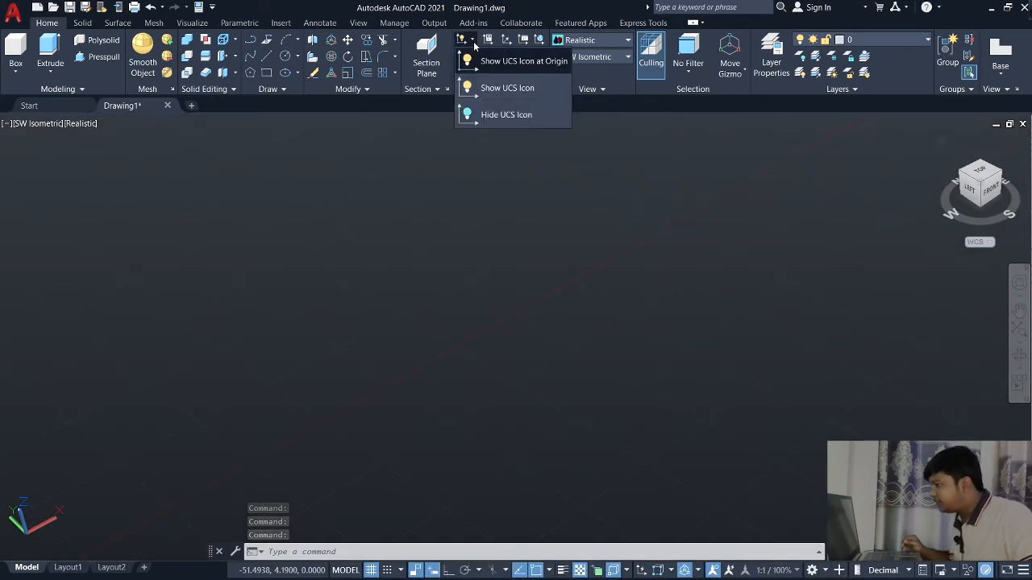
{"action": "left_click", "coordinate": [502, 67]}
{"action": "middle_click_drag", "start_coordinate": [253, 431], "coordinate": [349, 383]}
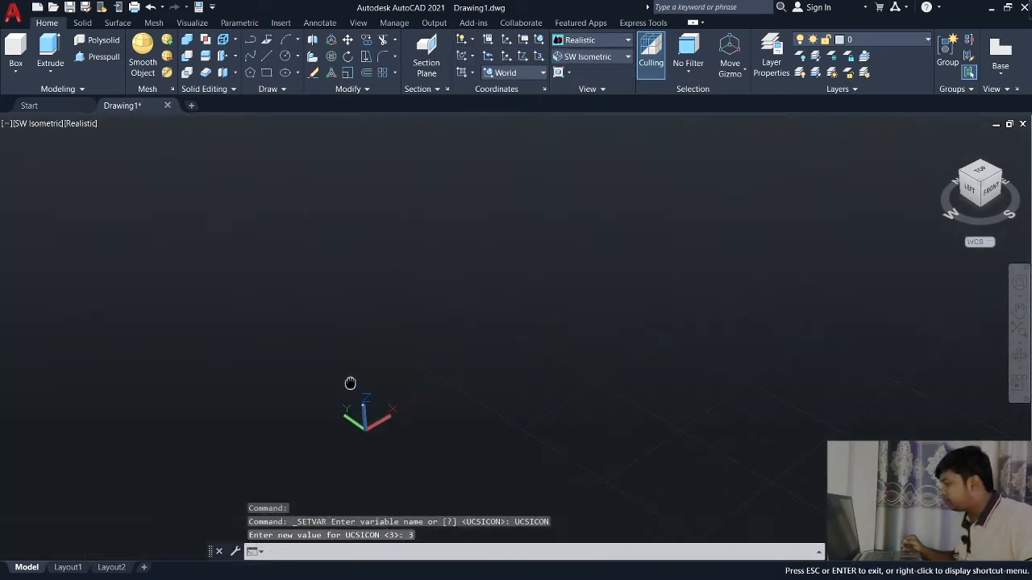
{"action": "middle_click_drag", "start_coordinate": [322, 430], "coordinate": [385, 378]}
{"action": "scroll", "coordinate": [565, 288], "scroll_direction": "down", "scroll_amount": 2}
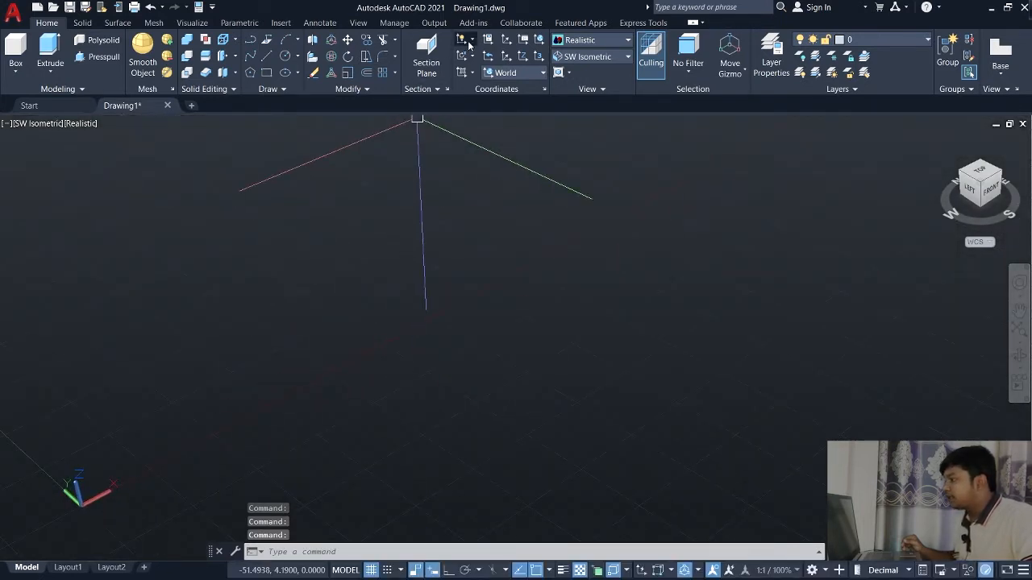
- Set the UCS icon display to Show UCS Icon and compare its behaviour while panning
{"action": "left_click", "coordinate": [469, 42]}
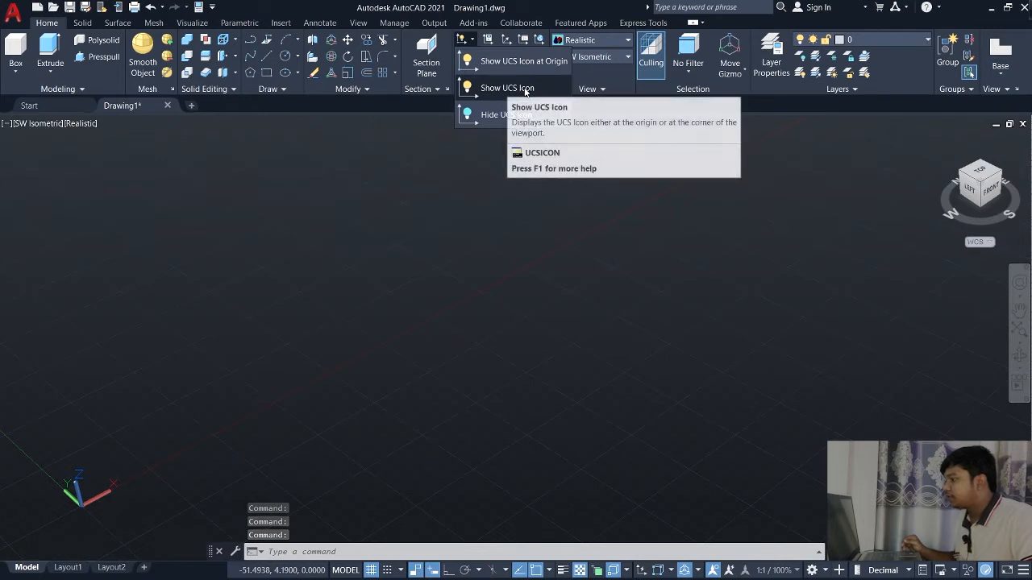
{"action": "left_click", "coordinate": [507, 91]}
{"action": "middle_click_drag", "start_coordinate": [253, 414], "coordinate": [331, 403]}
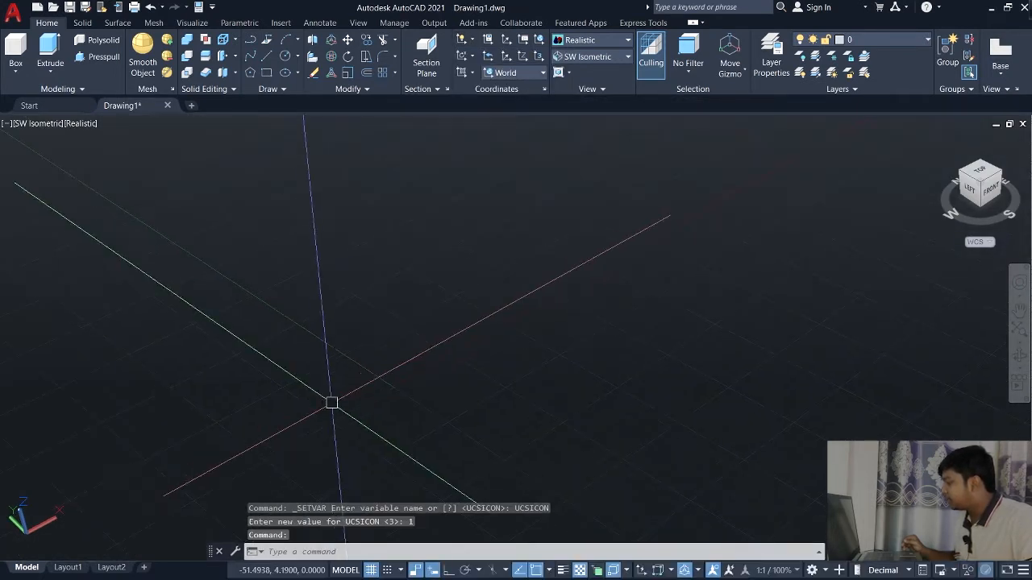
- Restore the UCS icon to its origin display and check how it follows the panned view
{"action": "left_click", "coordinate": [470, 42]}
{"action": "left_click", "coordinate": [516, 63]}
{"action": "middle_click_drag", "start_coordinate": [162, 443], "coordinate": [357, 344]}
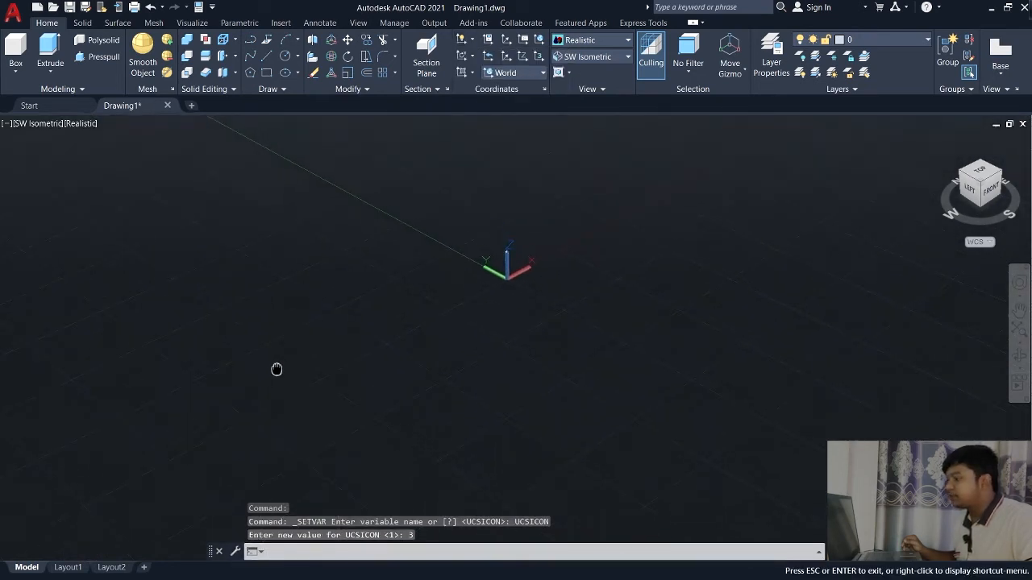
{"action": "middle_click_drag", "start_coordinate": [364, 363], "coordinate": [215, 425]}
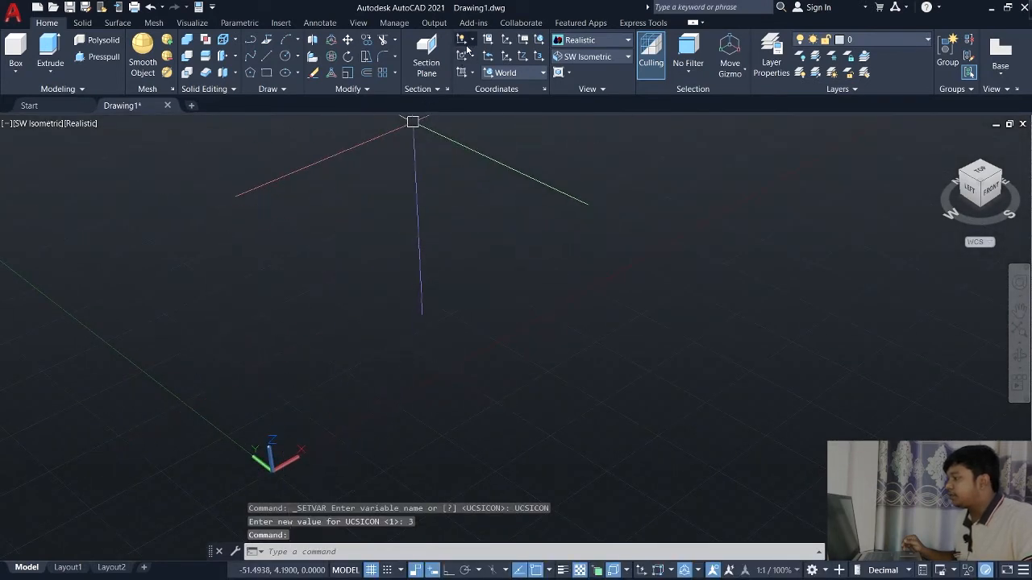
{"action": "left_click", "coordinate": [471, 40]}
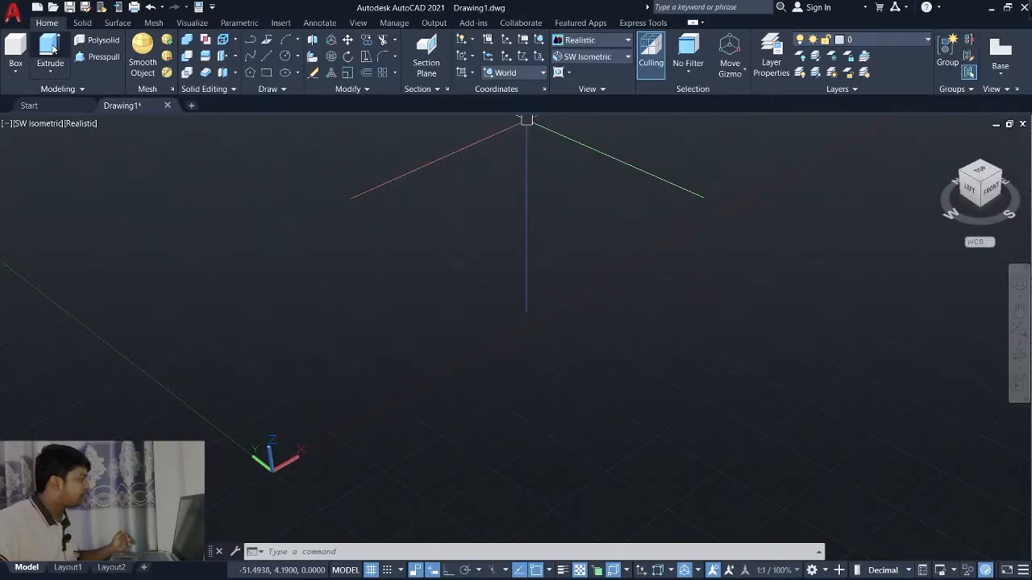
- Draw a thin upright box about 4.12 units high in the open area beyond the UCS icon
{"action": "left_click", "coordinate": [16, 47]}
{"action": "left_click", "coordinate": [484, 344]}
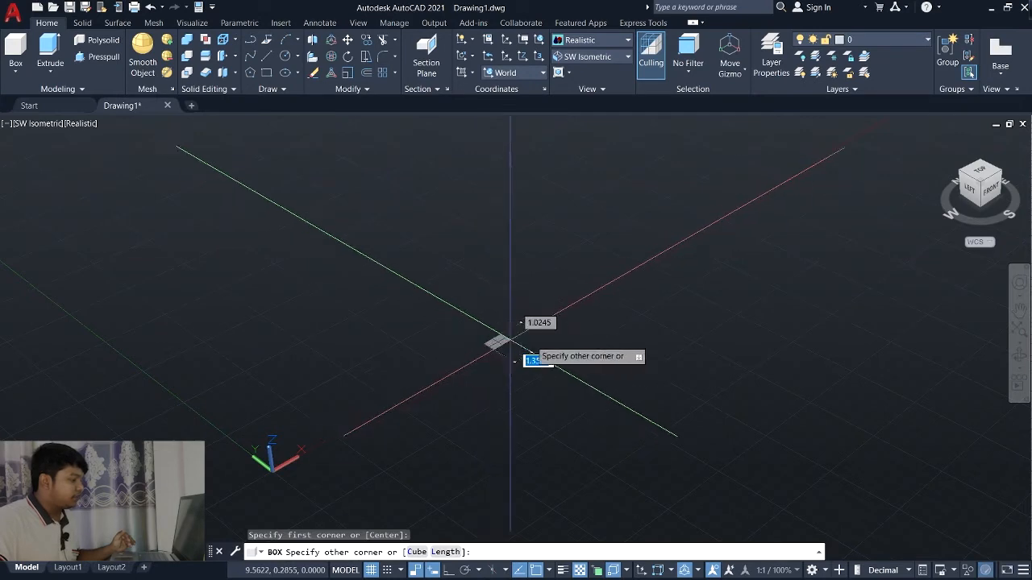
{"action": "left_click", "coordinate": [615, 411]}
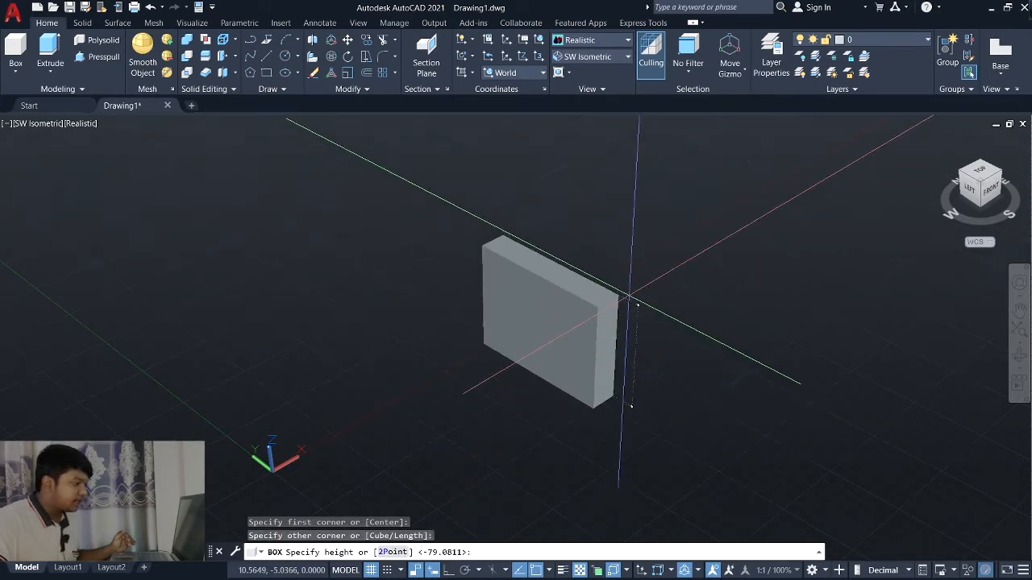
{"action": "left_click", "coordinate": [633, 295]}
{"action": "middle_click_drag", "start_coordinate": [606, 409], "coordinate": [560, 405]}
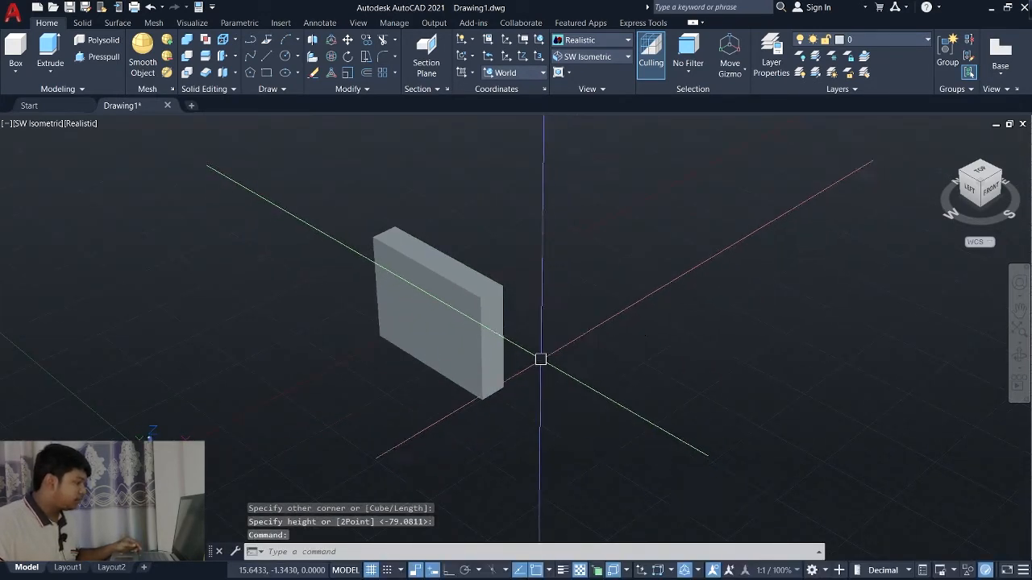
- Delete the thin upright box
{"action": "left_click", "coordinate": [355, 220]}
{"action": "left_click", "coordinate": [580, 427]}
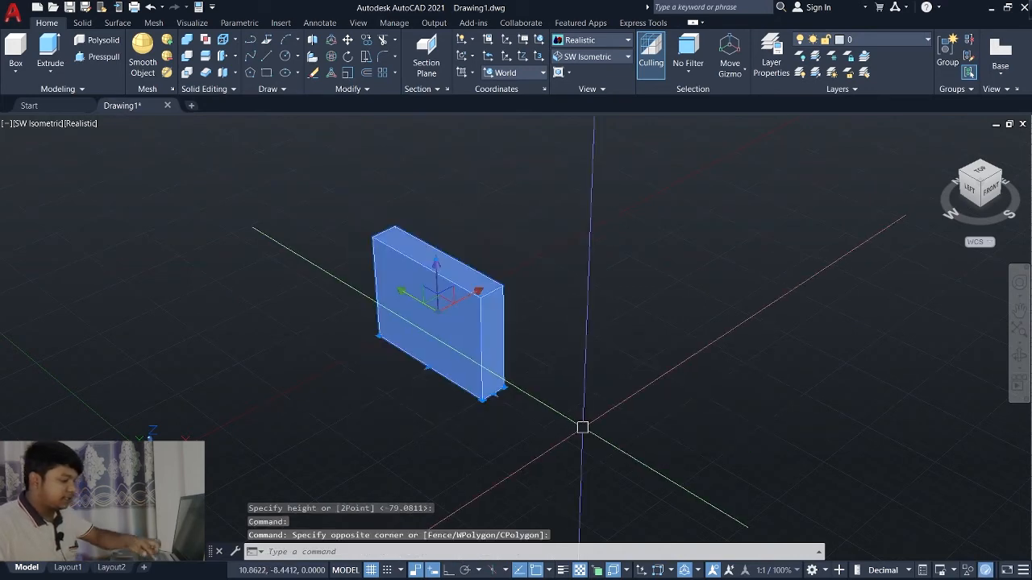
{"action": "key", "text": "Delete"}
{"action": "left_click", "coordinate": [16, 53]}
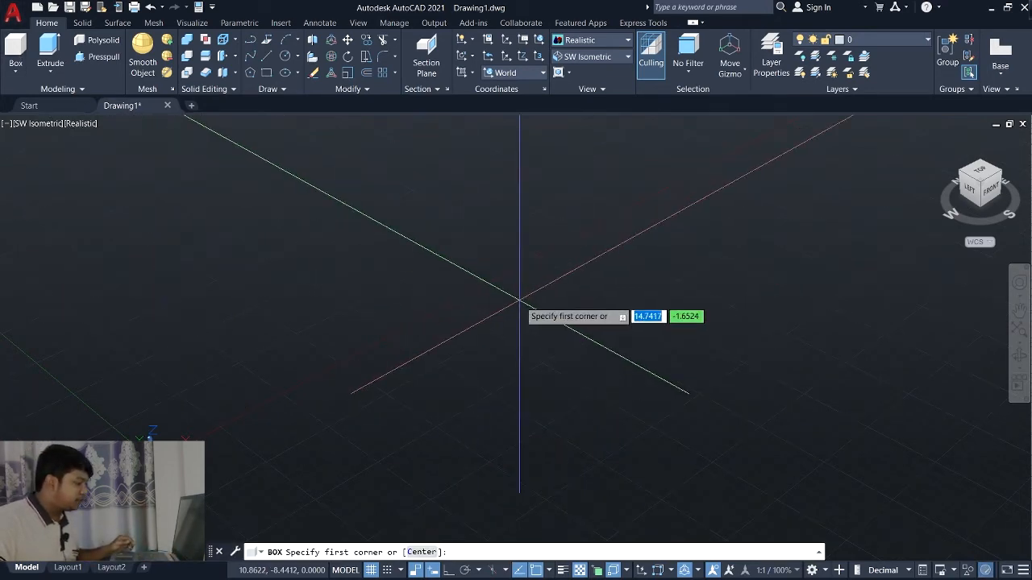
{"action": "middle_click_drag", "start_coordinate": [548, 314], "coordinate": [413, 417]}
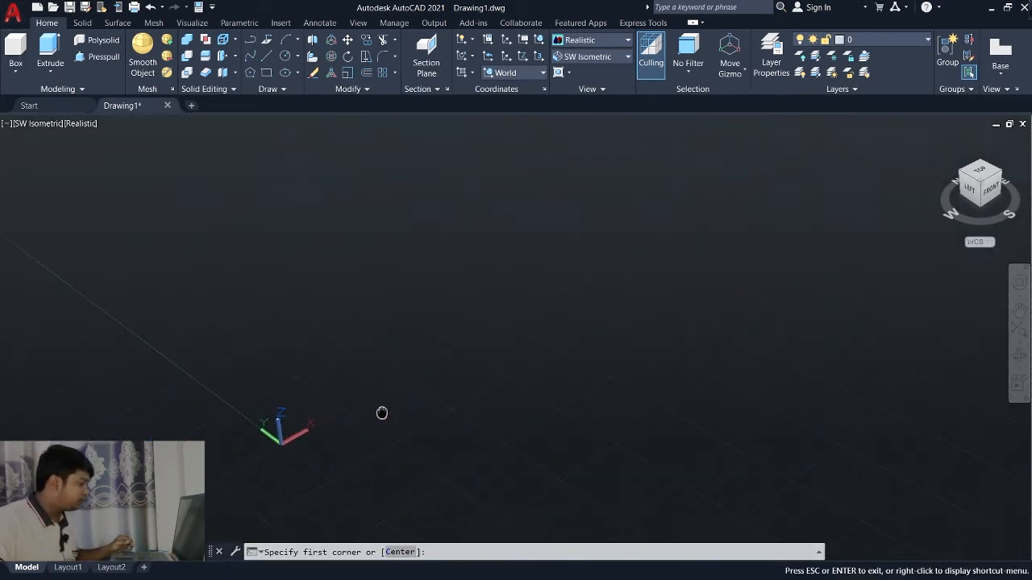
{"action": "key", "text": "Escape"}
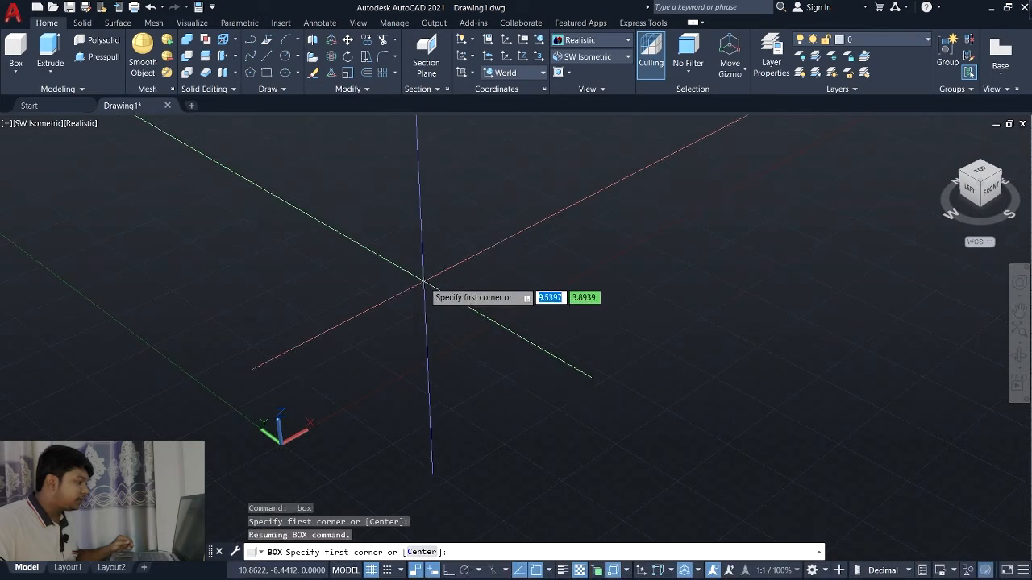
- Reapply Show UCS Icon at Origin, and change the UCS icon display to Show UCS Icon
{"action": "left_click", "coordinate": [472, 40]}
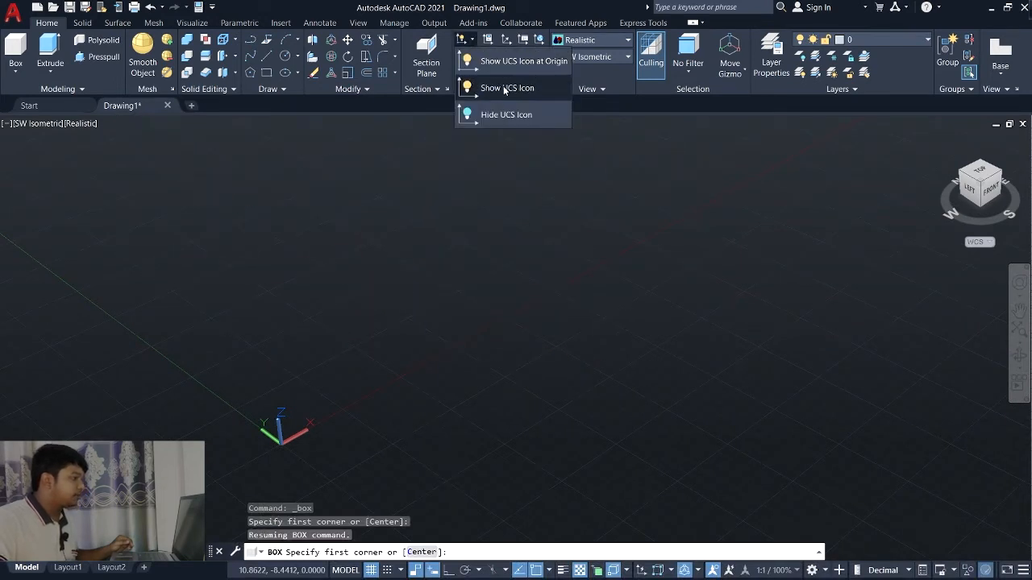
{"action": "left_click", "coordinate": [500, 69]}
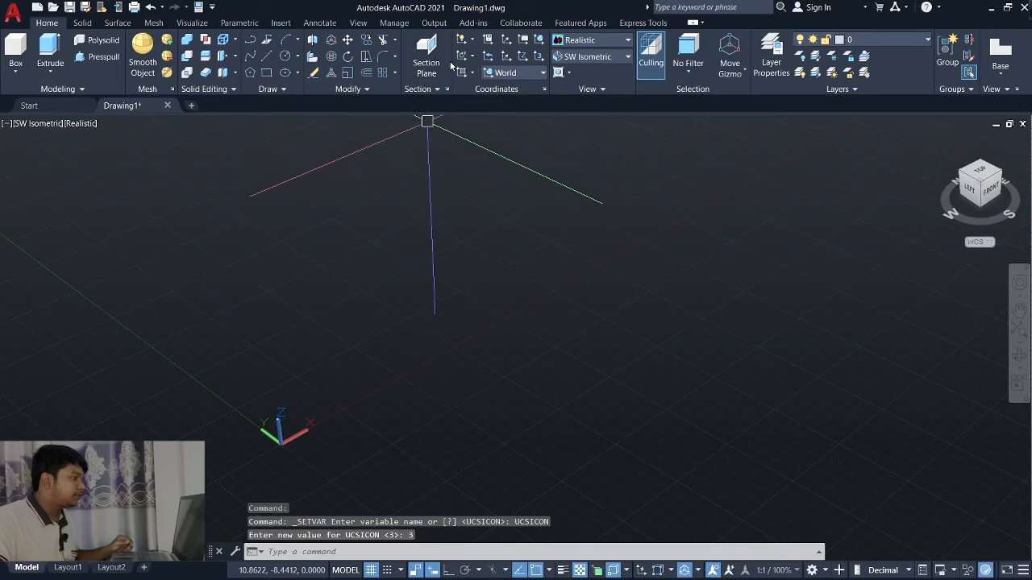
{"action": "left_click", "coordinate": [473, 43]}
{"action": "left_click", "coordinate": [500, 93]}
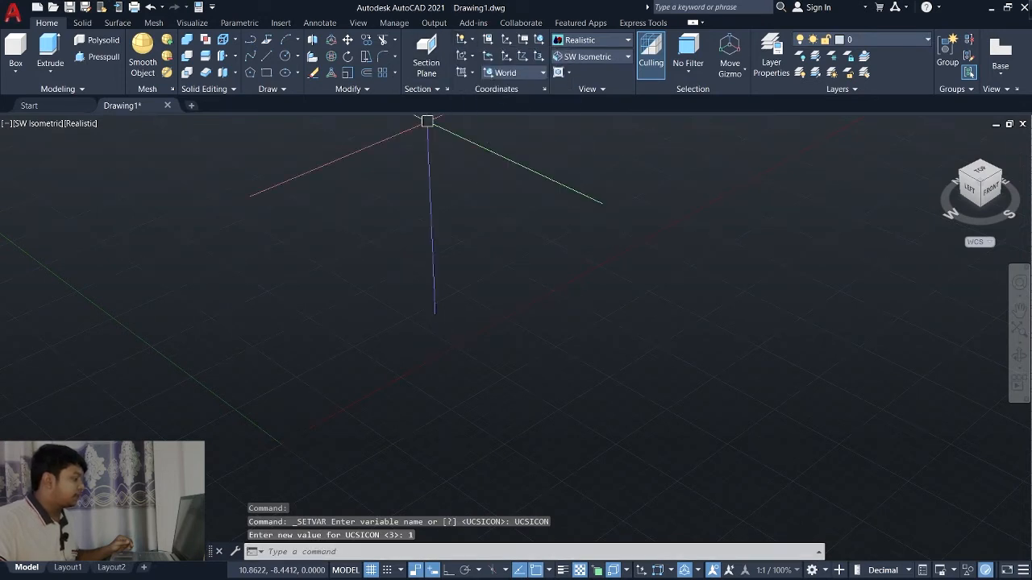
{"action": "middle_click_drag", "start_coordinate": [427, 335], "coordinate": [427, 335]}
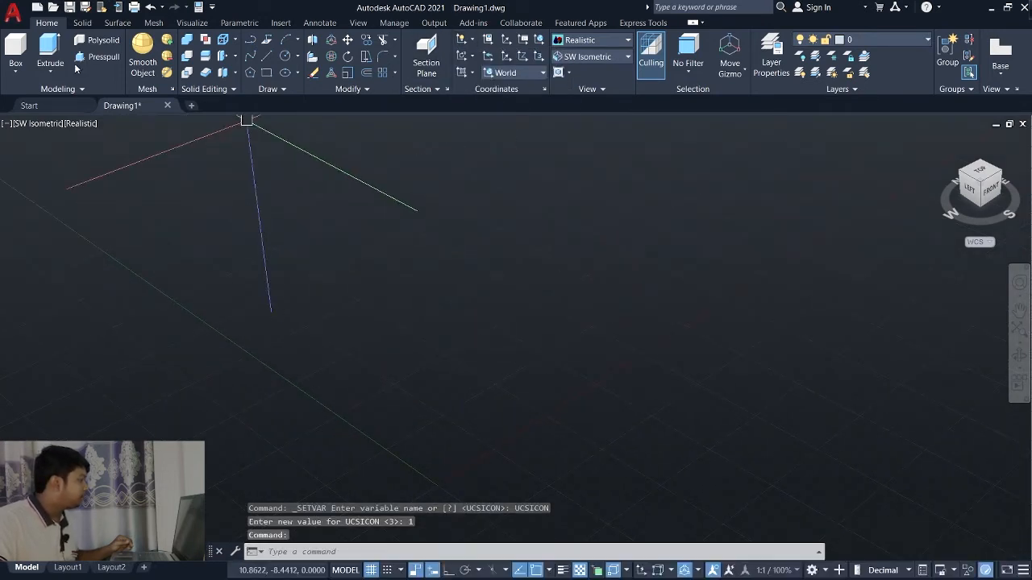
- Draw a large solid box about 5 units high in the middle of the view
{"action": "left_click", "coordinate": [20, 48]}
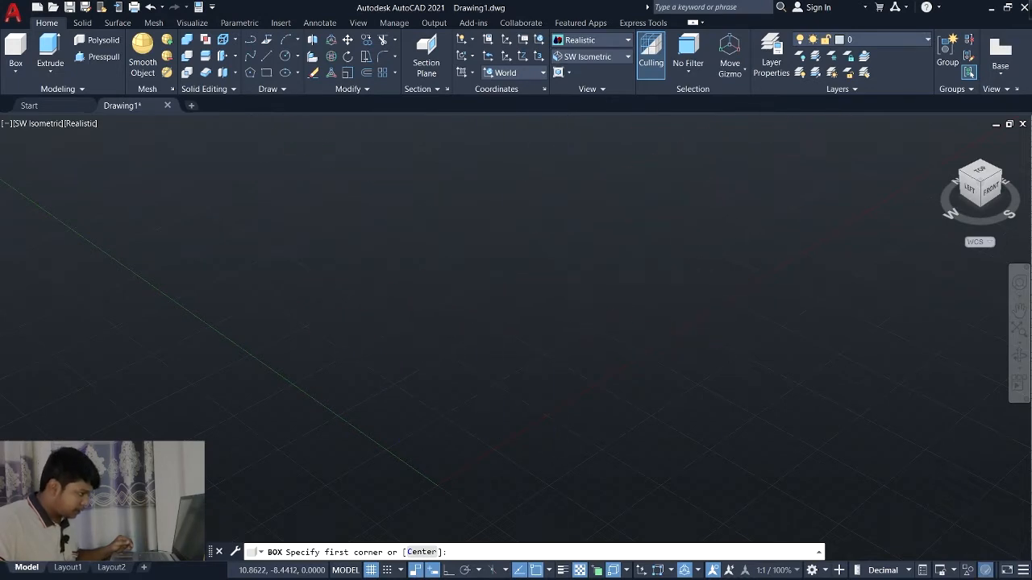
{"action": "left_click", "coordinate": [483, 246]}
{"action": "left_click", "coordinate": [532, 399]}
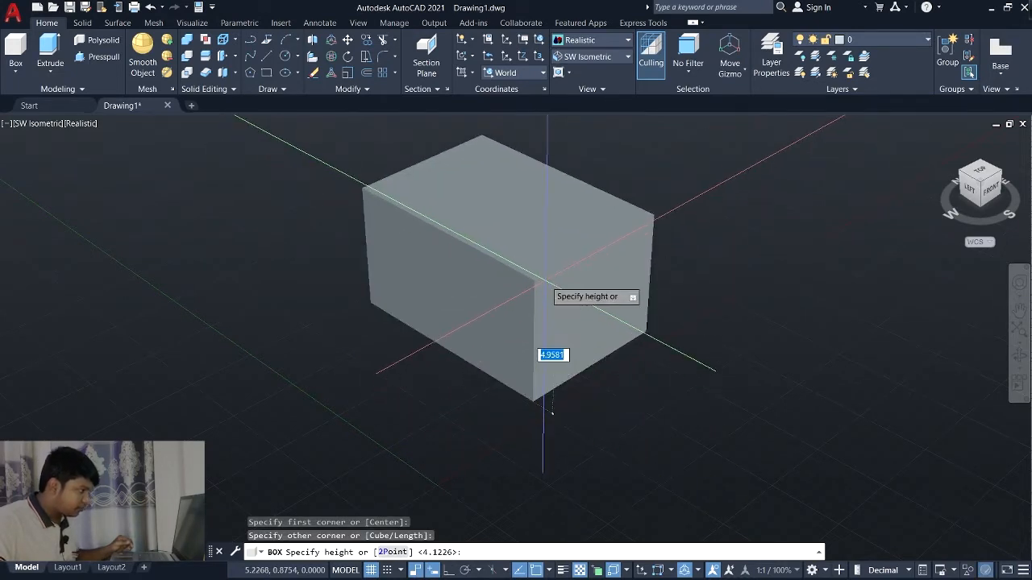
{"action": "left_click", "coordinate": [559, 349]}
{"action": "middle_click_drag", "start_coordinate": [577, 389], "coordinate": [596, 414]}
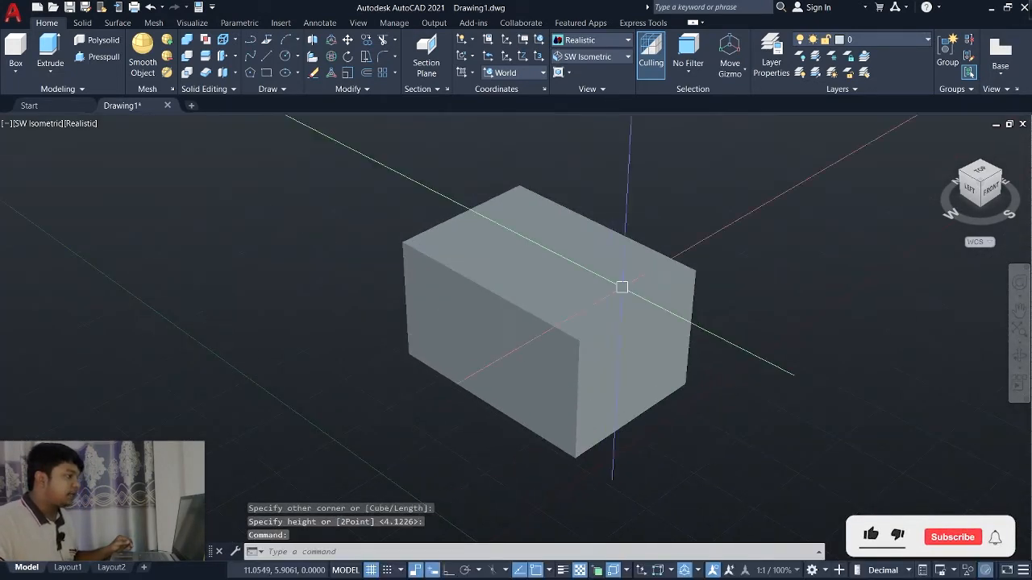
- View the box from the Top preset and return to the SW Isometric view
{"action": "left_click", "coordinate": [626, 58]}
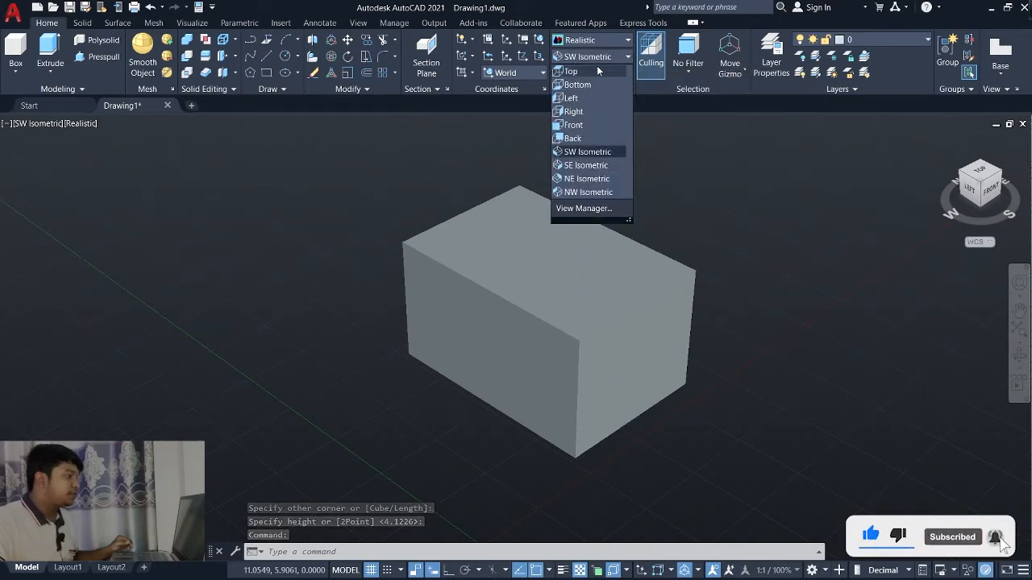
{"action": "left_click", "coordinate": [598, 71]}
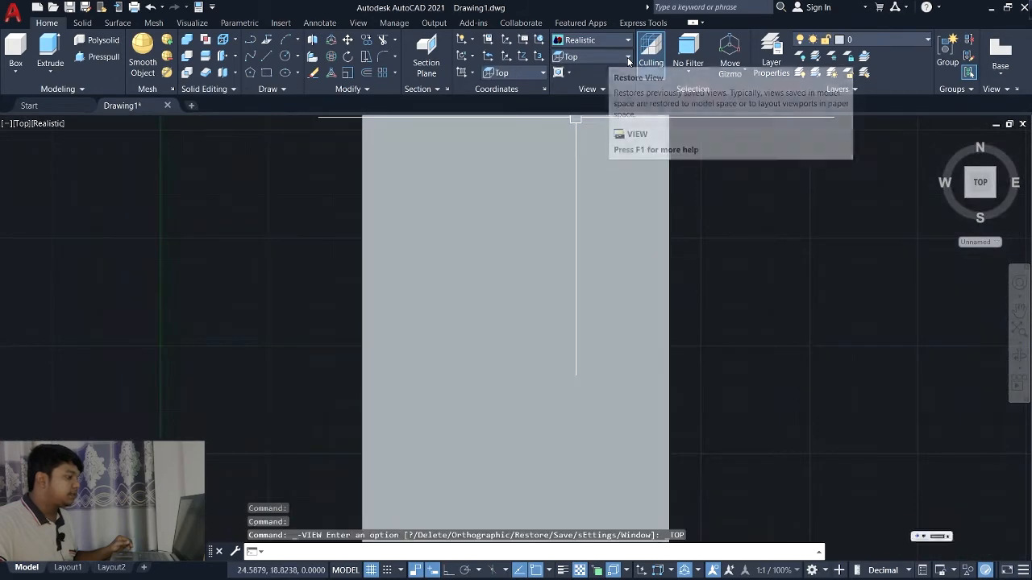
{"action": "left_click", "coordinate": [626, 57]}
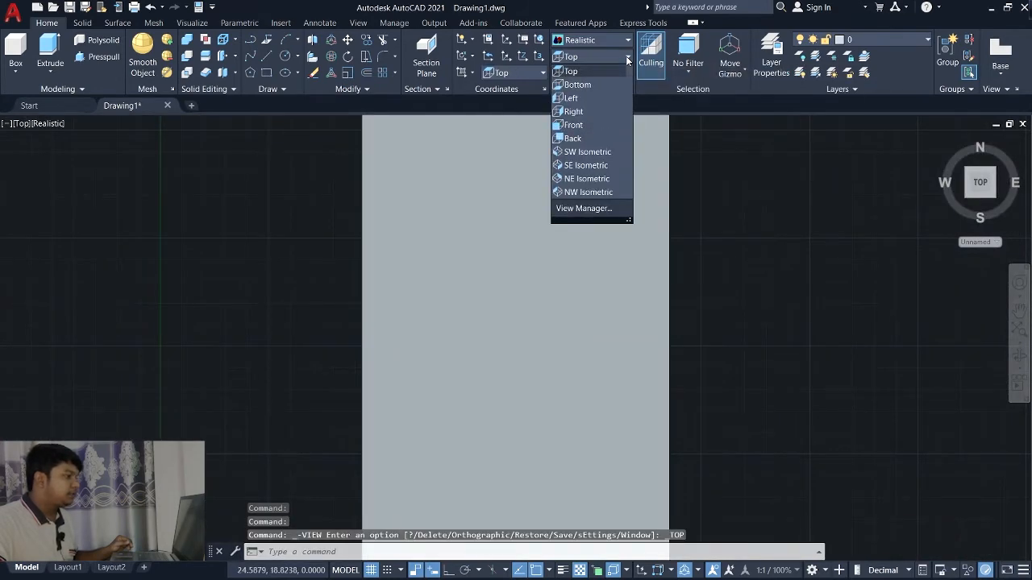
{"action": "left_click", "coordinate": [593, 154]}
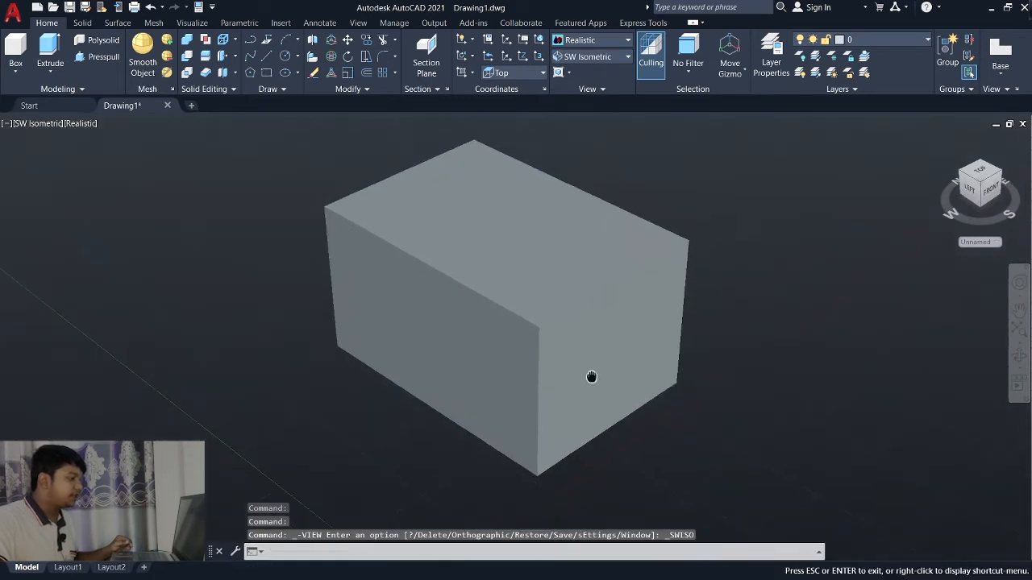
{"action": "left_click", "coordinate": [588, 371]}
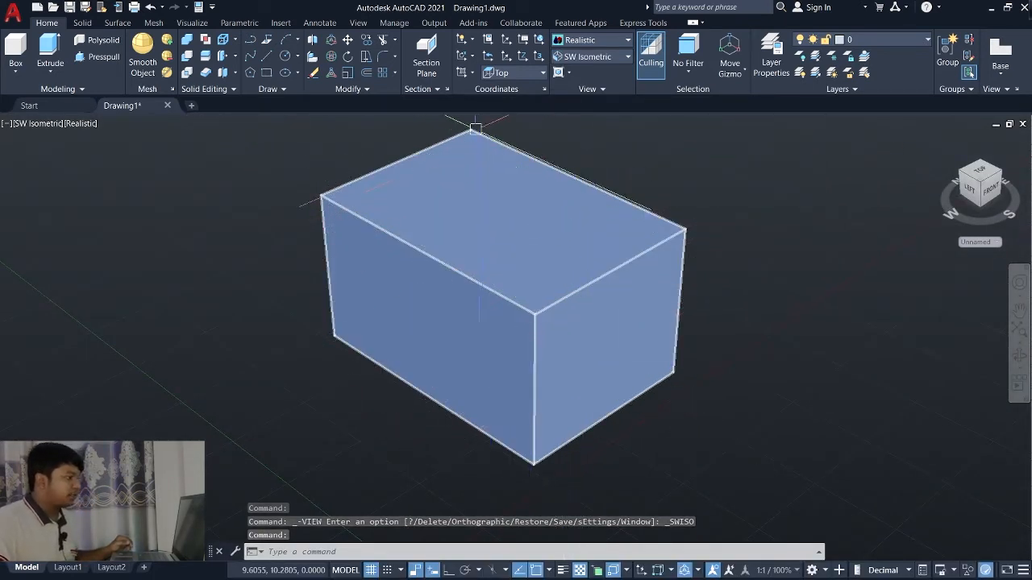
{"action": "left_click", "coordinate": [471, 40]}
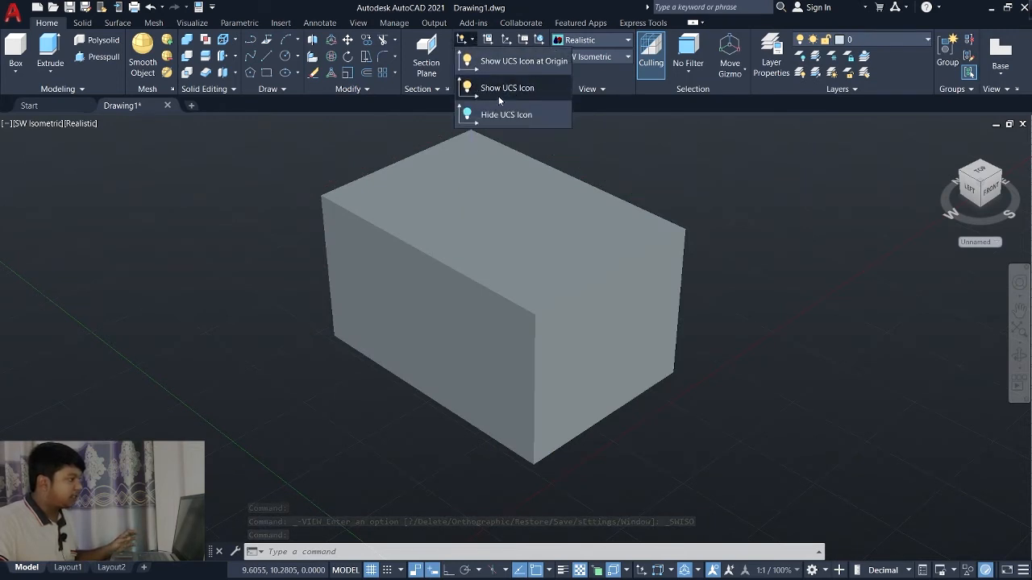
{"action": "left_click", "coordinate": [603, 89]}
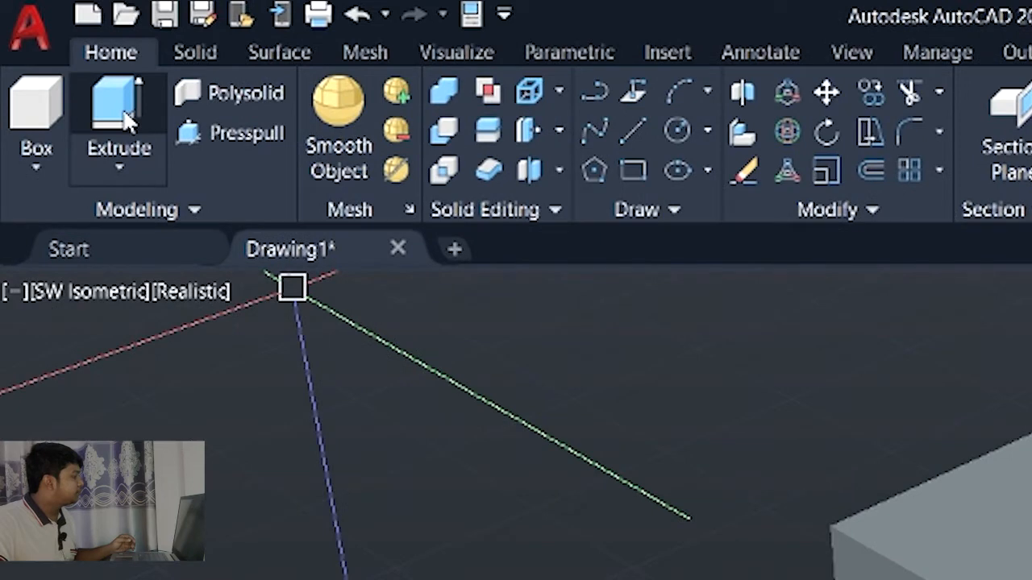
- Presspull the box's top face upward by about 1 unit
{"action": "left_click", "coordinate": [242, 132]}
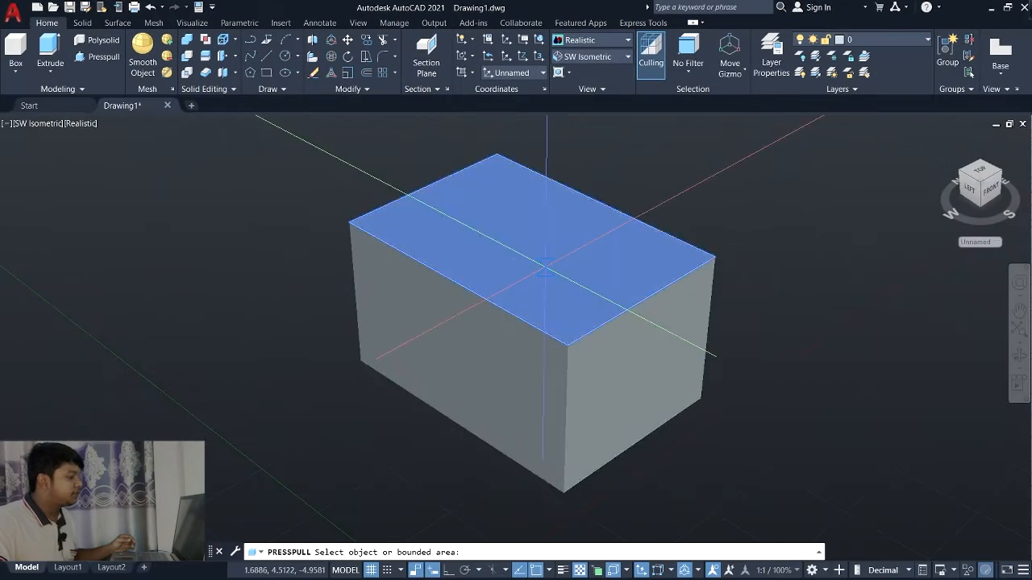
{"action": "left_click", "coordinate": [546, 265]}
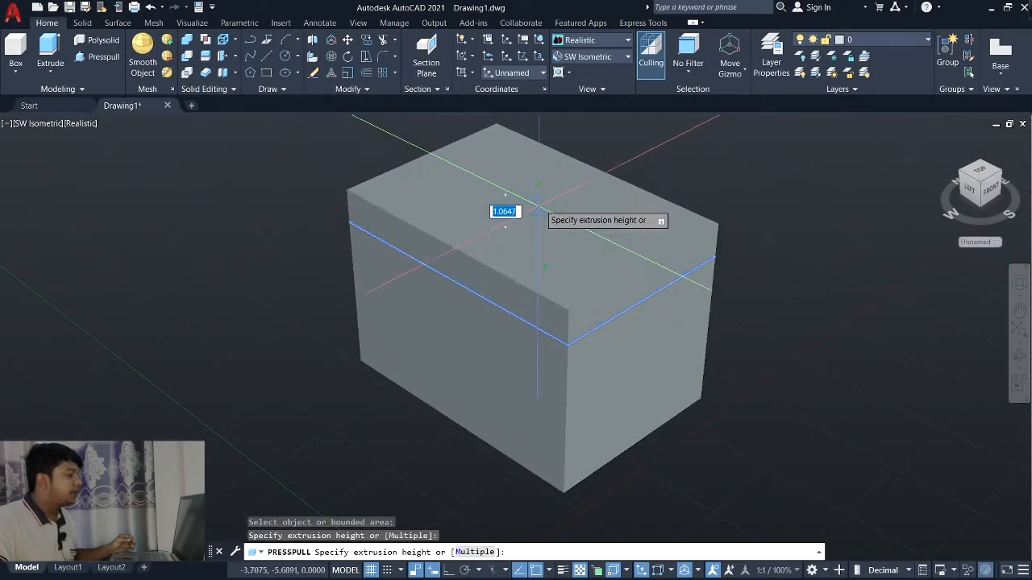
{"action": "left_click", "coordinate": [541, 196]}
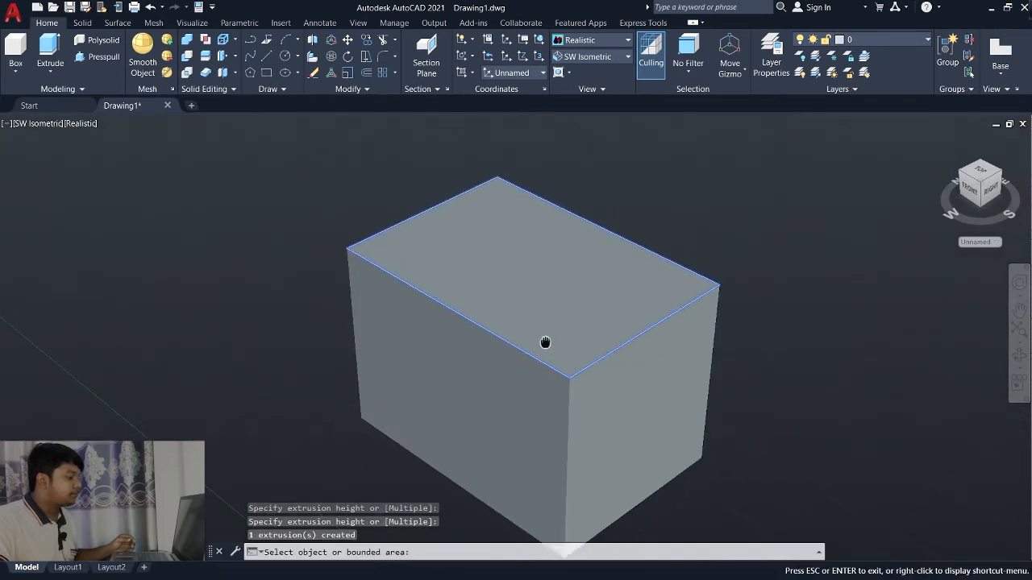
{"action": "middle_click_drag", "start_coordinate": [545, 342], "coordinate": [543, 343]}
- Presspull the box's top face again, raising it by about 2.2 more units
{"action": "left_click", "coordinate": [103, 56]}
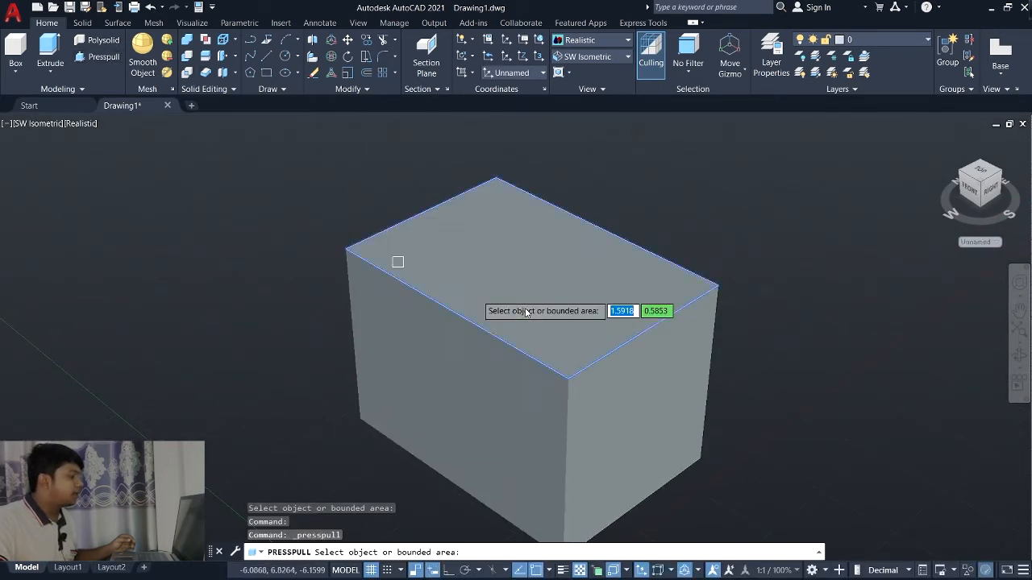
{"action": "left_click", "coordinate": [515, 291]}
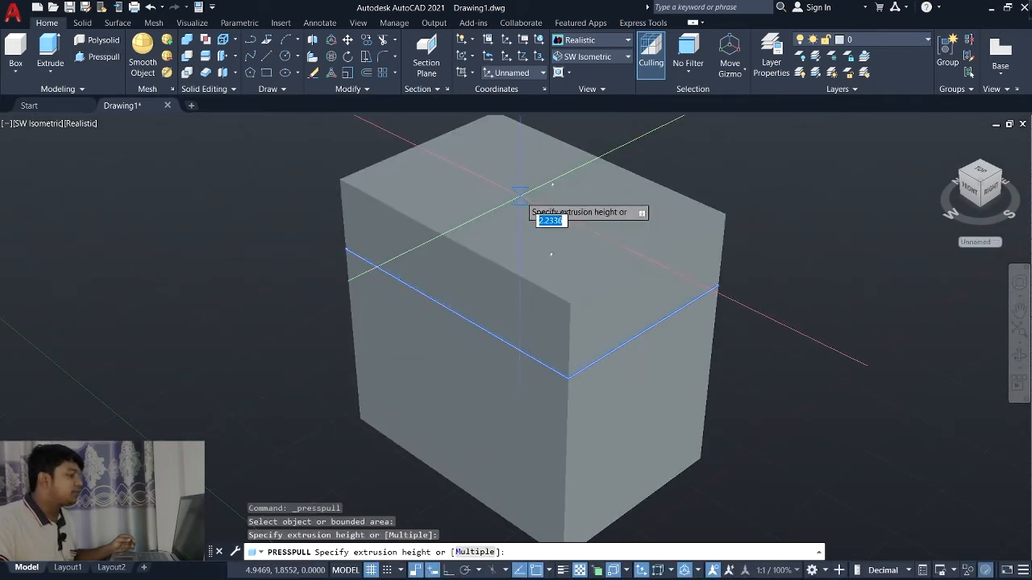
{"action": "left_click", "coordinate": [520, 196]}
{"action": "middle_click_drag", "start_coordinate": [528, 321], "coordinate": [532, 368]}
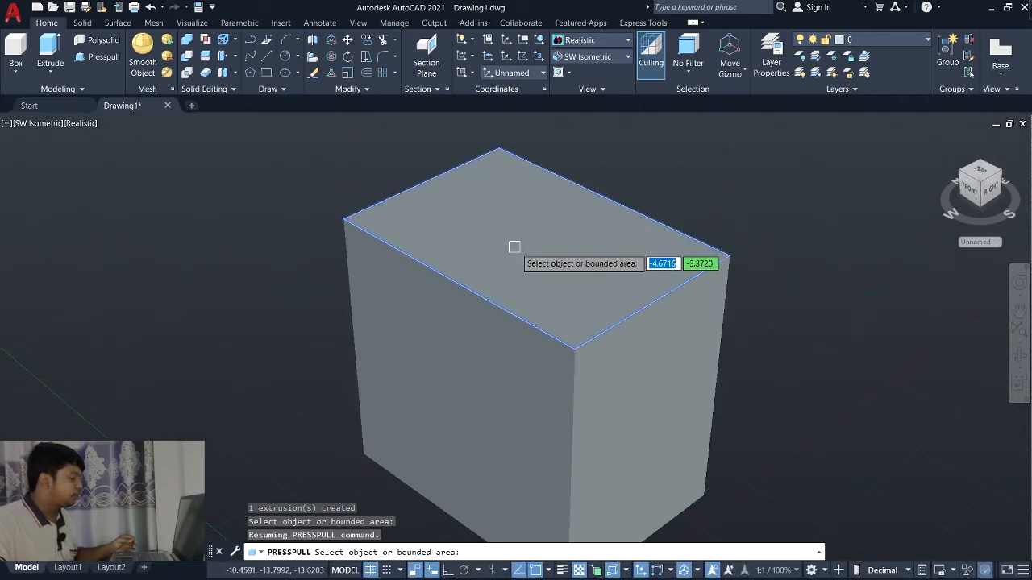
{"action": "key", "text": "Return"}
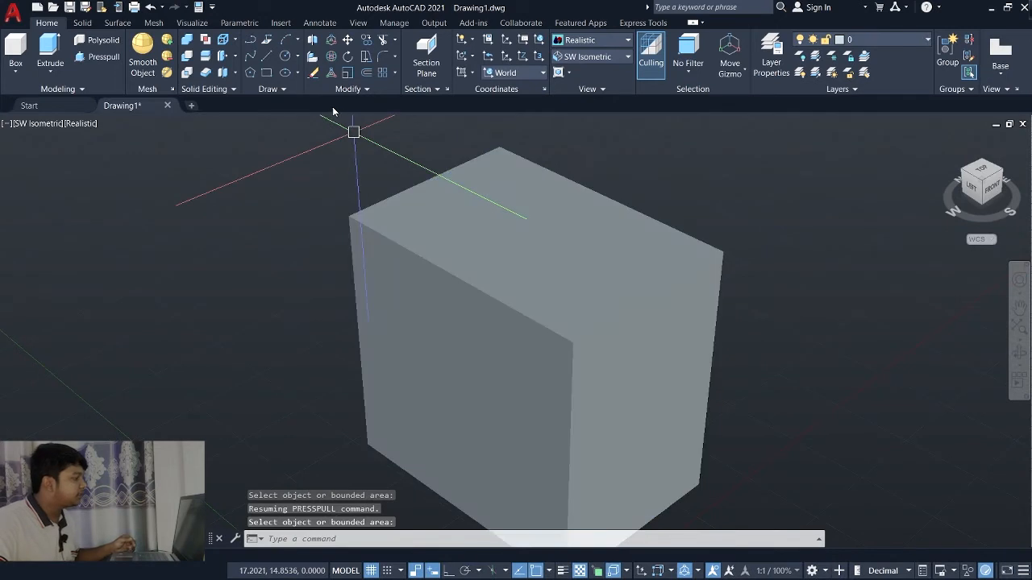
- Draw a circle with a radius of about 2 units in the middle of the box's top face
{"action": "left_click", "coordinate": [285, 57]}
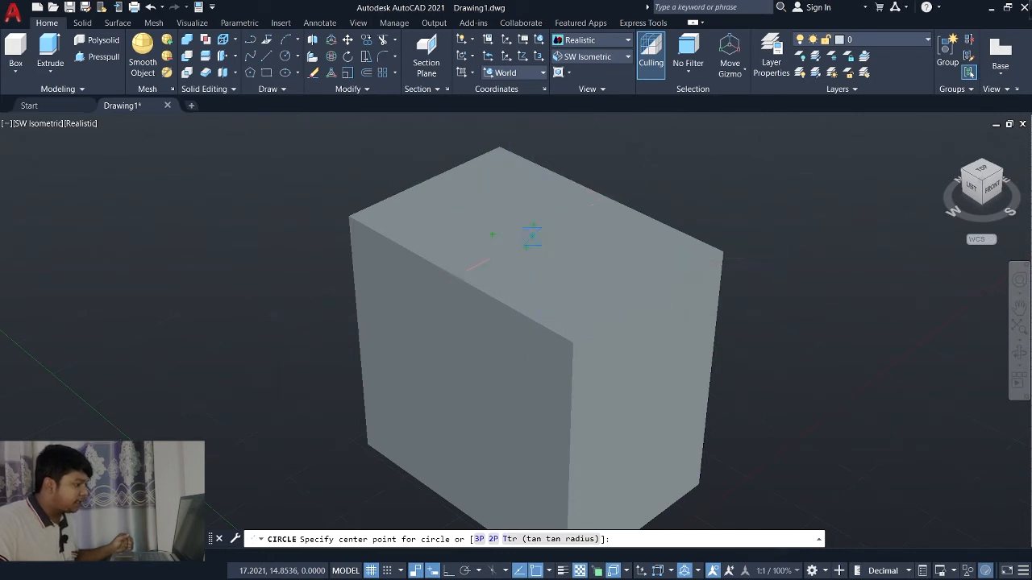
{"action": "left_click", "coordinate": [532, 238]}
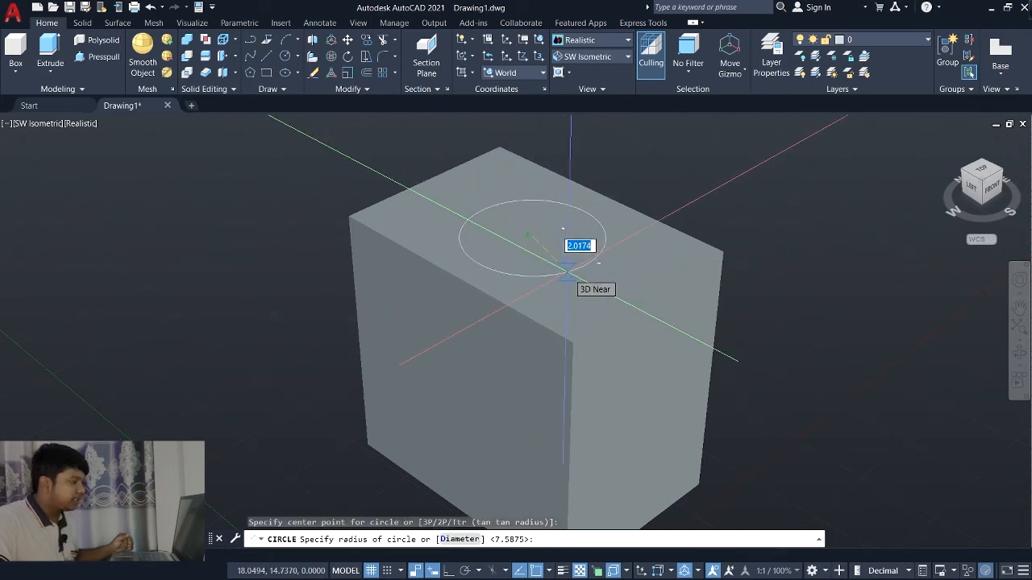
{"action": "left_click", "coordinate": [548, 277]}
{"action": "middle_click_drag", "start_coordinate": [476, 362], "coordinate": [483, 342]}
{"action": "left_click", "coordinate": [526, 210]}
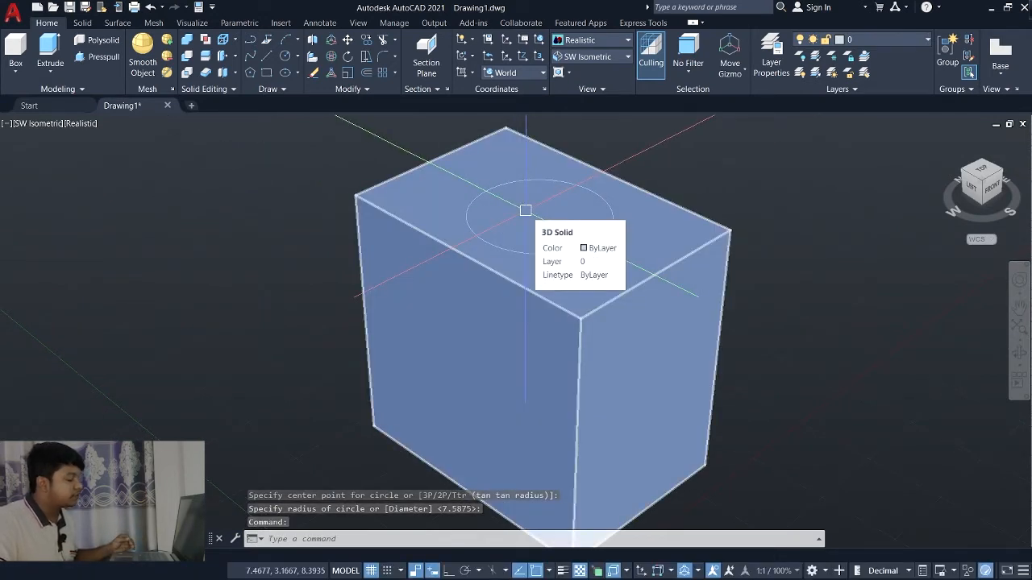
{"action": "key", "text": "Escape"}
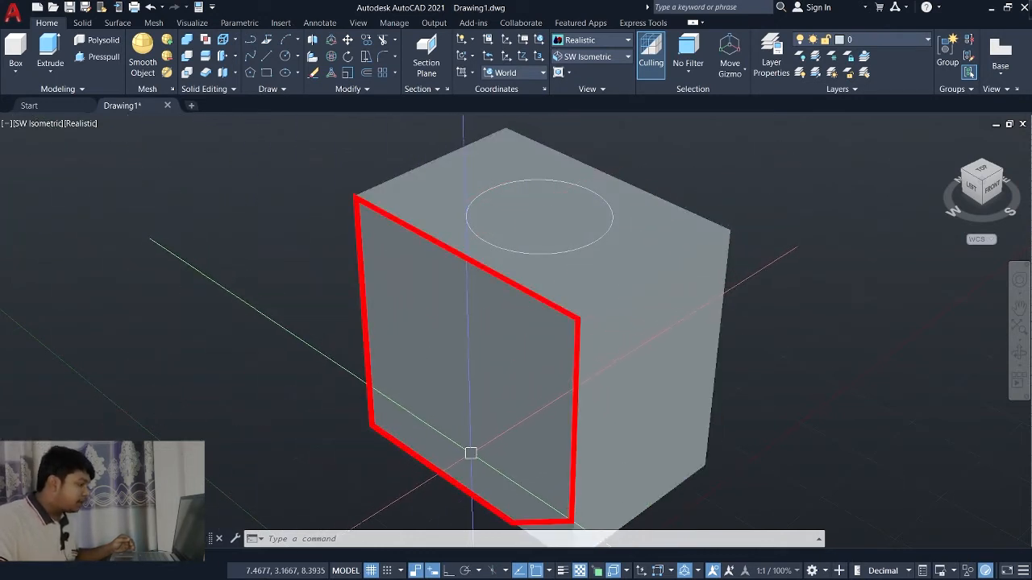
- Try to draw a circle with a radius of about 1.8 units on the box's left face
{"action": "left_click", "coordinate": [470, 452]}
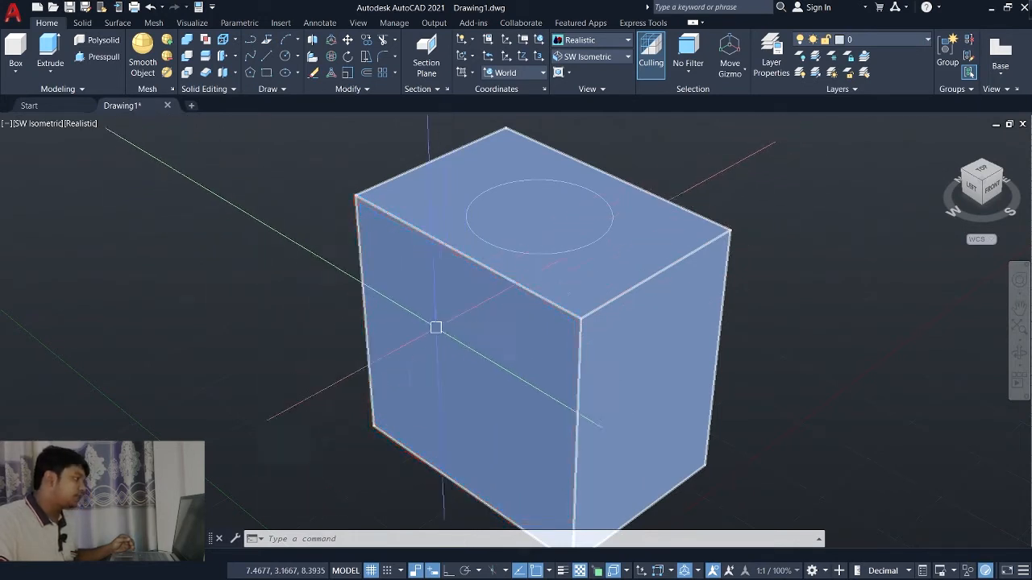
{"action": "key", "text": "Escape"}
{"action": "left_click", "coordinate": [284, 56]}
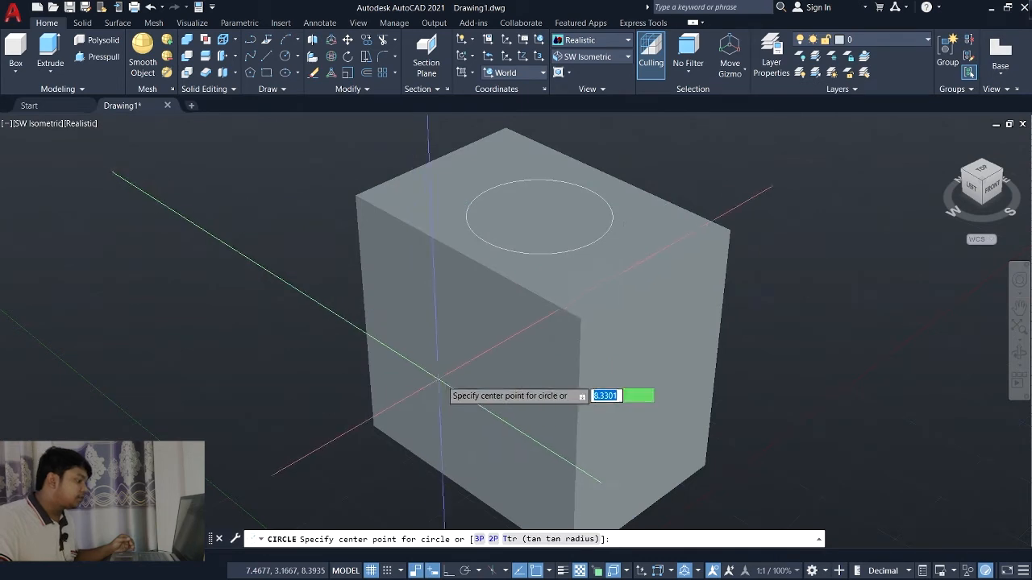
{"action": "left_click", "coordinate": [447, 378]}
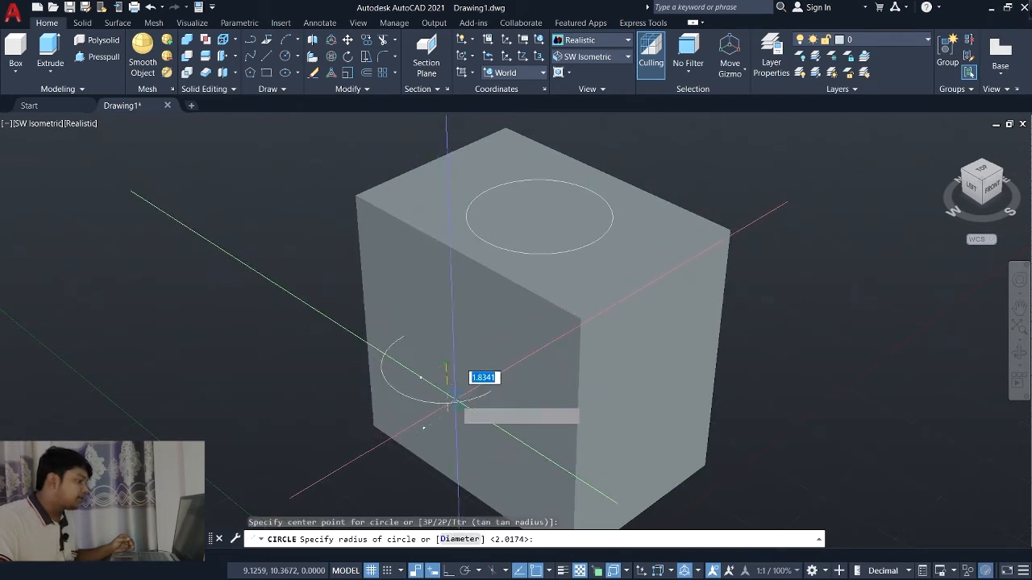
{"action": "left_click", "coordinate": [458, 403]}
{"action": "middle_click_drag", "start_coordinate": [443, 428], "coordinate": [492, 372]}
{"action": "key", "text": "Escape"}
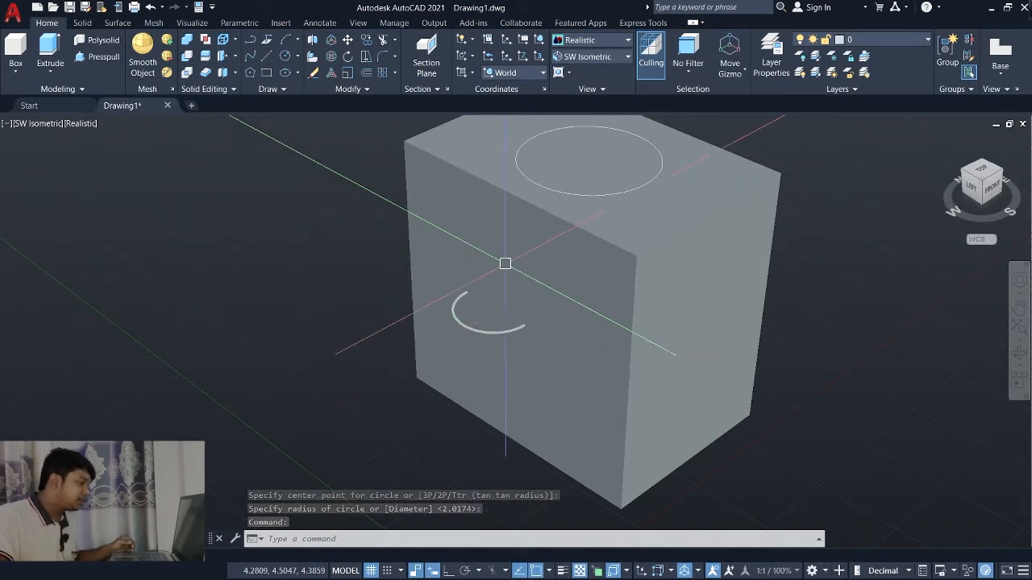
- Delete the misoriented circle cutting through the box's left face
{"action": "left_click", "coordinate": [503, 246]}
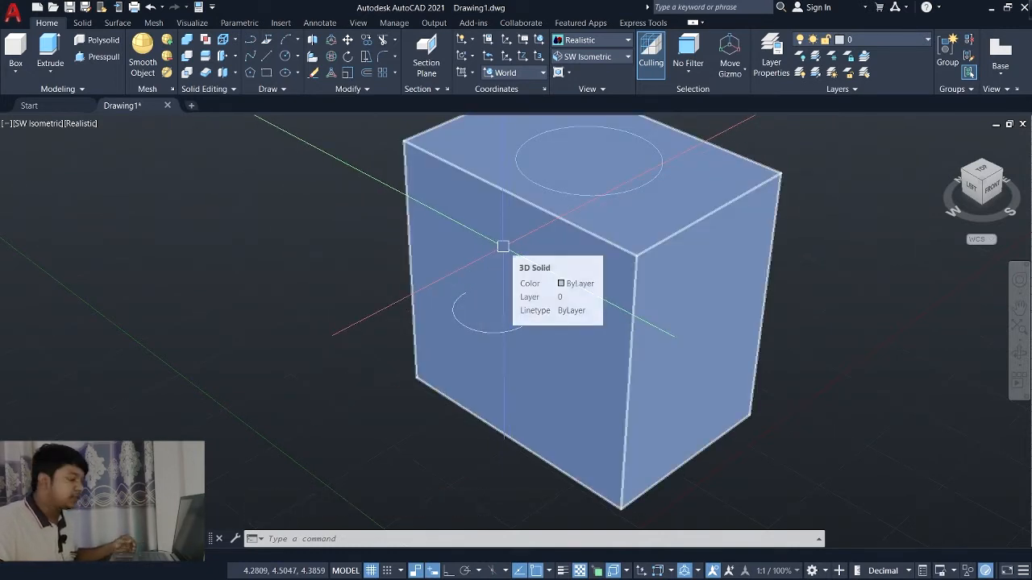
{"action": "middle_click_drag", "start_coordinate": [526, 246], "coordinate": [470, 384], "text": "shift"}
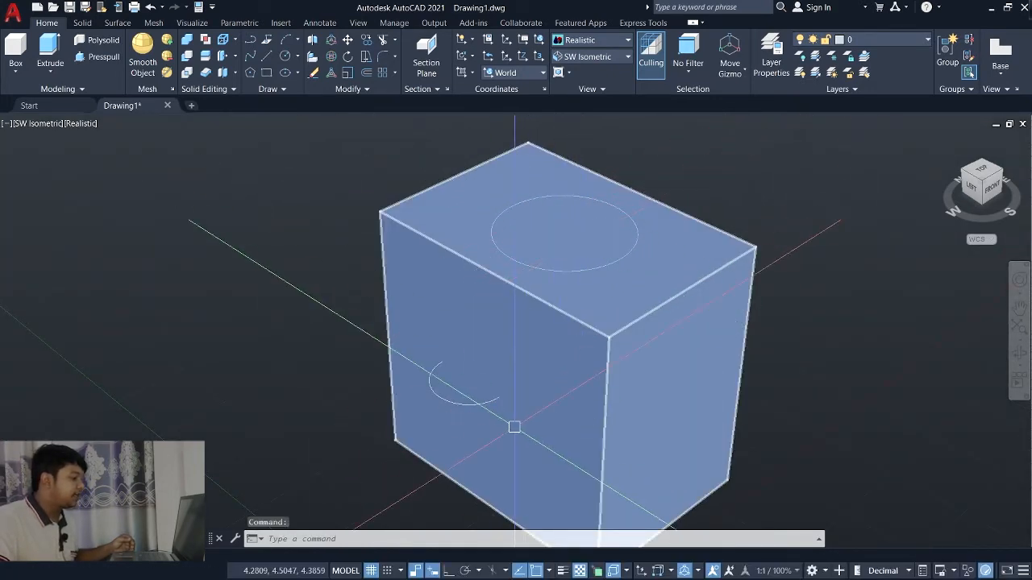
{"action": "middle_click_drag", "start_coordinate": [515, 427], "coordinate": [529, 388]}
{"action": "left_click", "coordinate": [483, 366]}
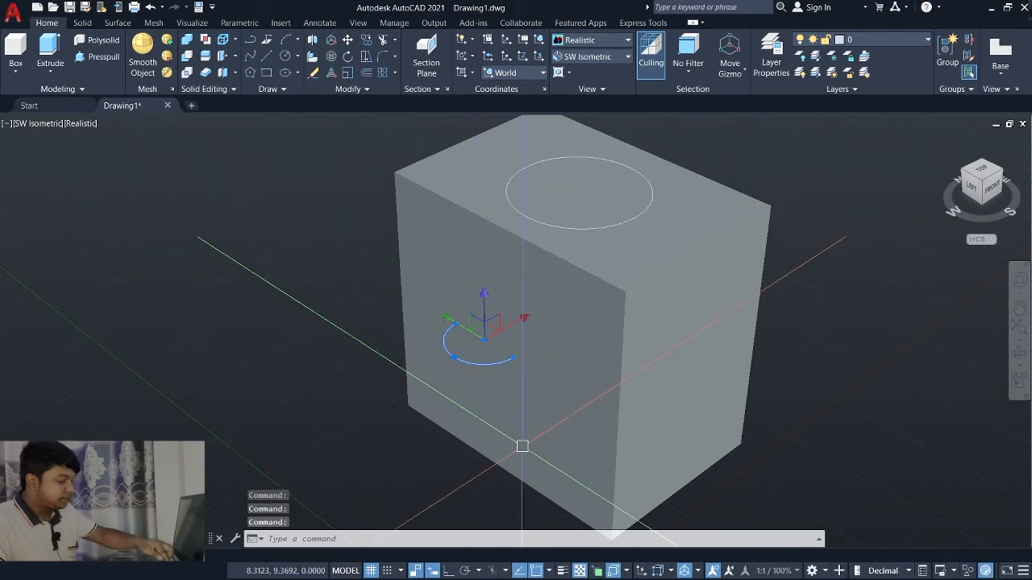
{"action": "key", "text": "Delete"}
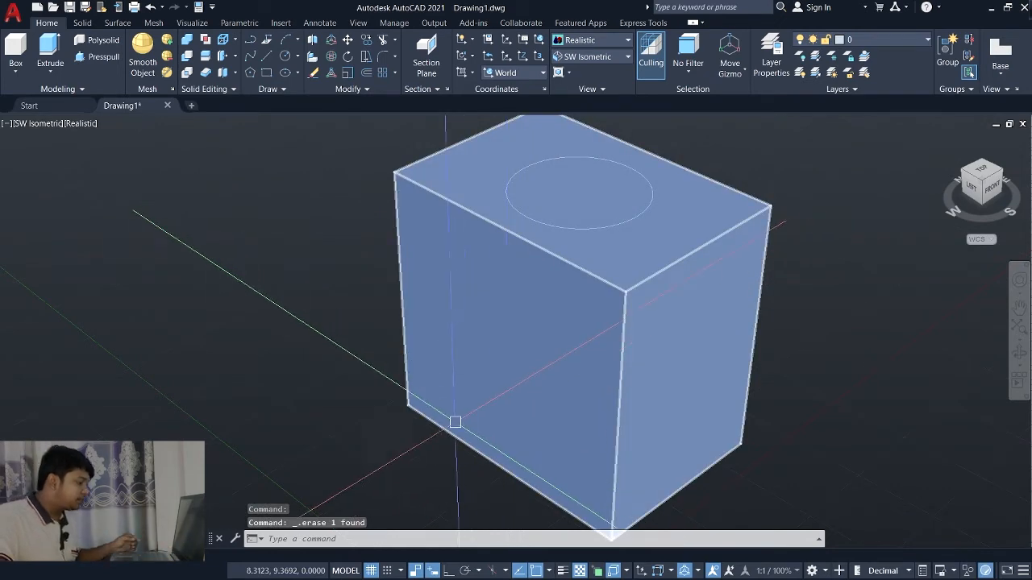
- Turn on Dynamic UCS and draw a circle flat on the box's left face
{"action": "mouse_move", "coordinate": [490, 490]}
{"action": "middle_mouse_down", "text": "shift"}
{"action": "mouse_move", "coordinate": [505, 534]}
{"action": "mouse_move", "coordinate": [480, 477]}
{"action": "middle_mouse_up", "text": "shift"}
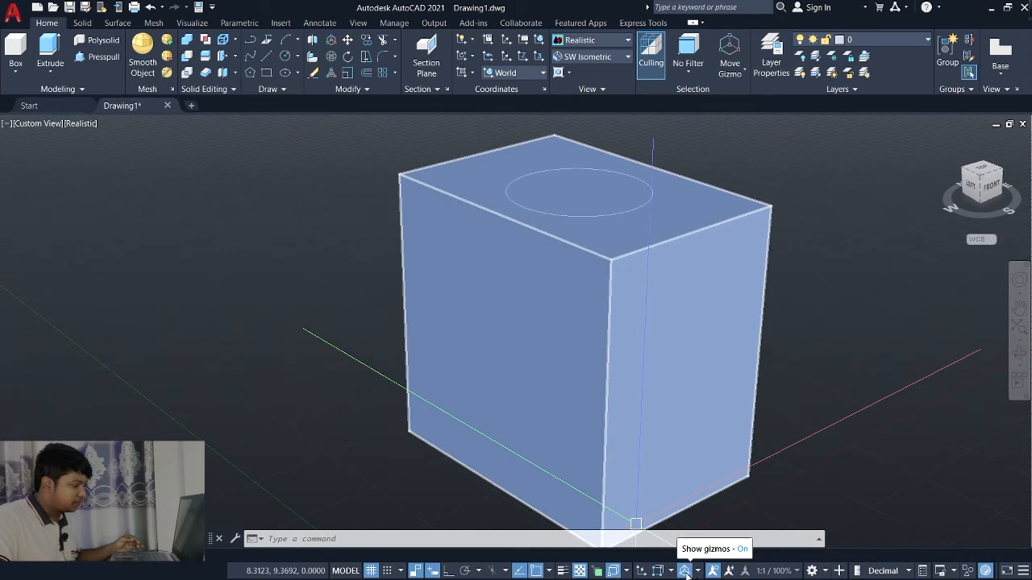
{"action": "left_click", "coordinate": [641, 571]}
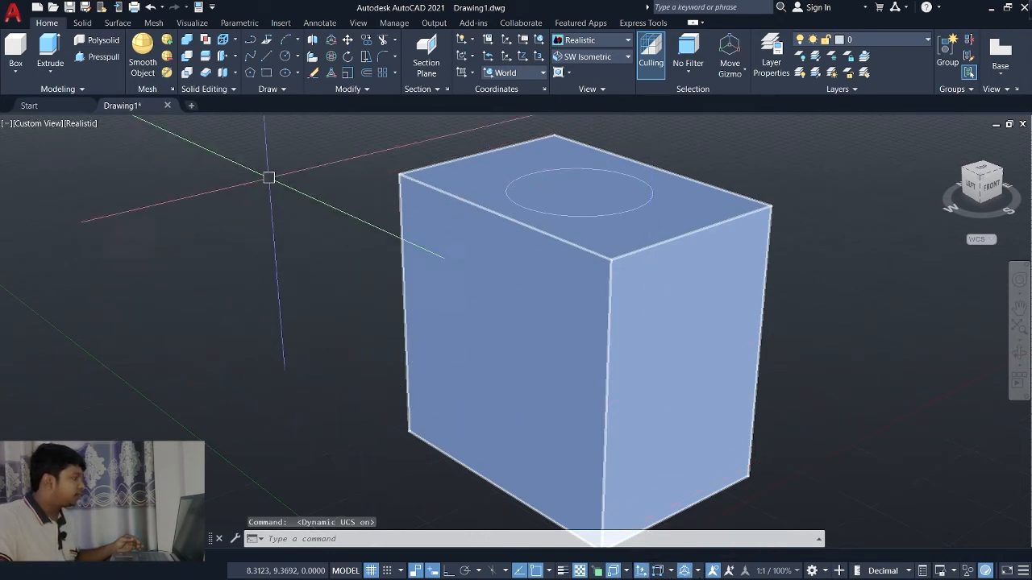
{"action": "left_click", "coordinate": [283, 57]}
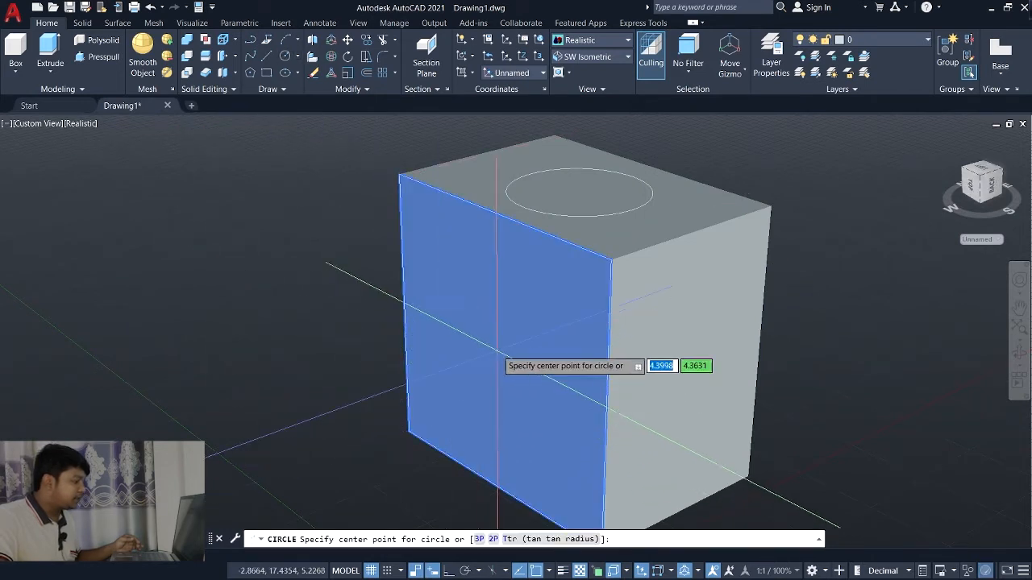
{"action": "left_click", "coordinate": [494, 347]}
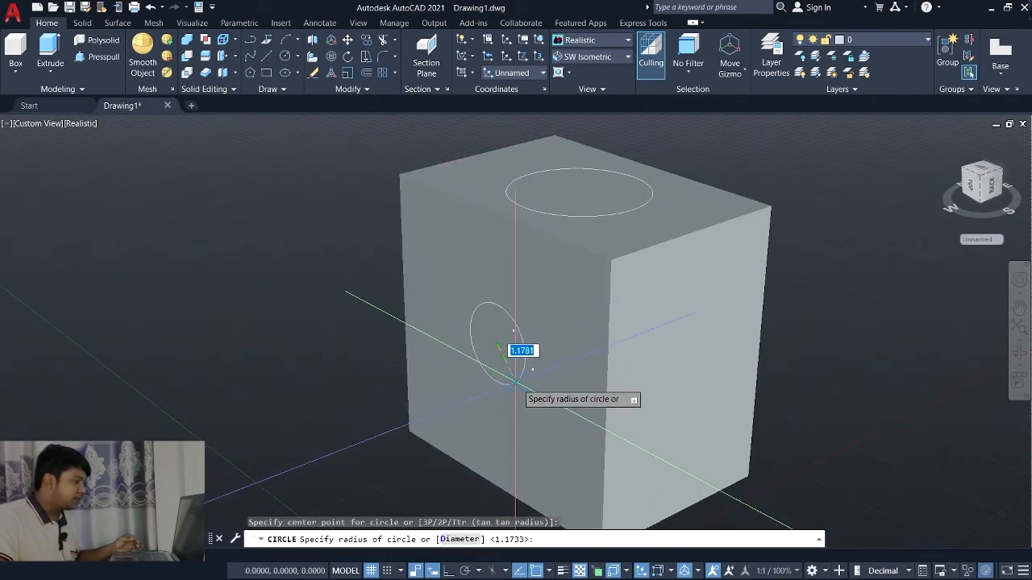
{"action": "left_click", "coordinate": [518, 385]}
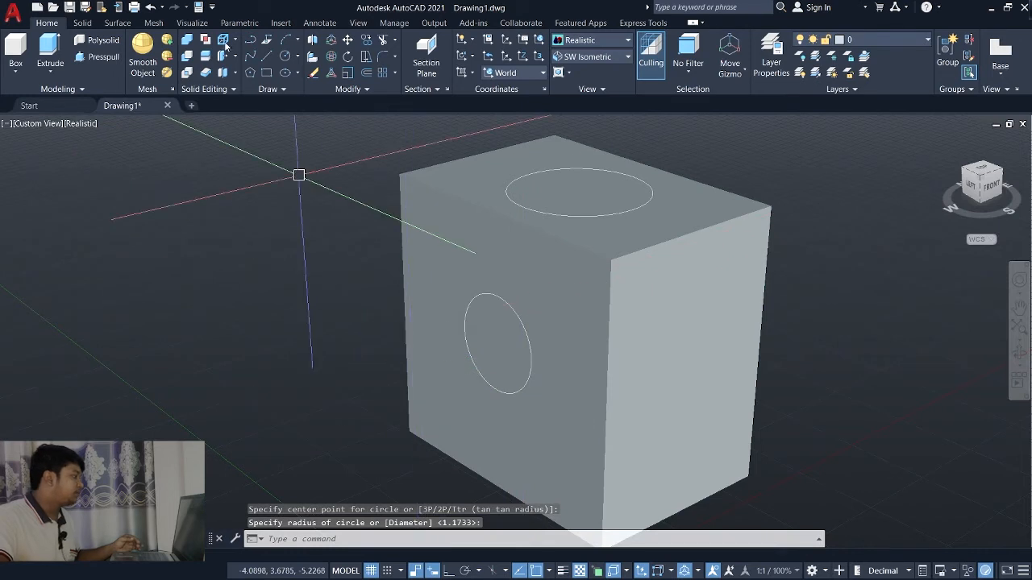
- Presspull the left-face circle outward into a long cylinder and the top-face circle upward into a short one
{"action": "left_click", "coordinate": [107, 58]}
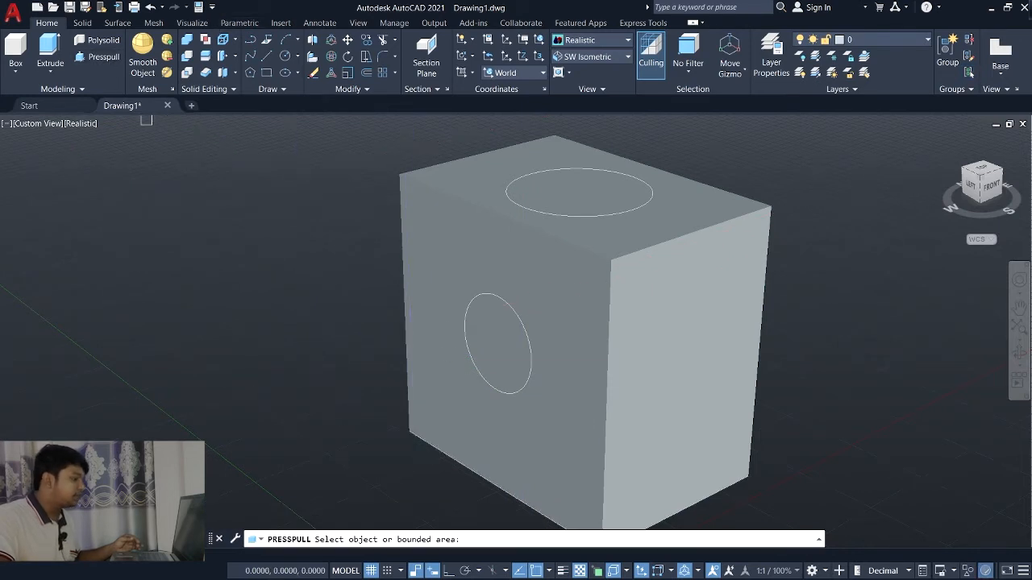
{"action": "left_click", "coordinate": [489, 336]}
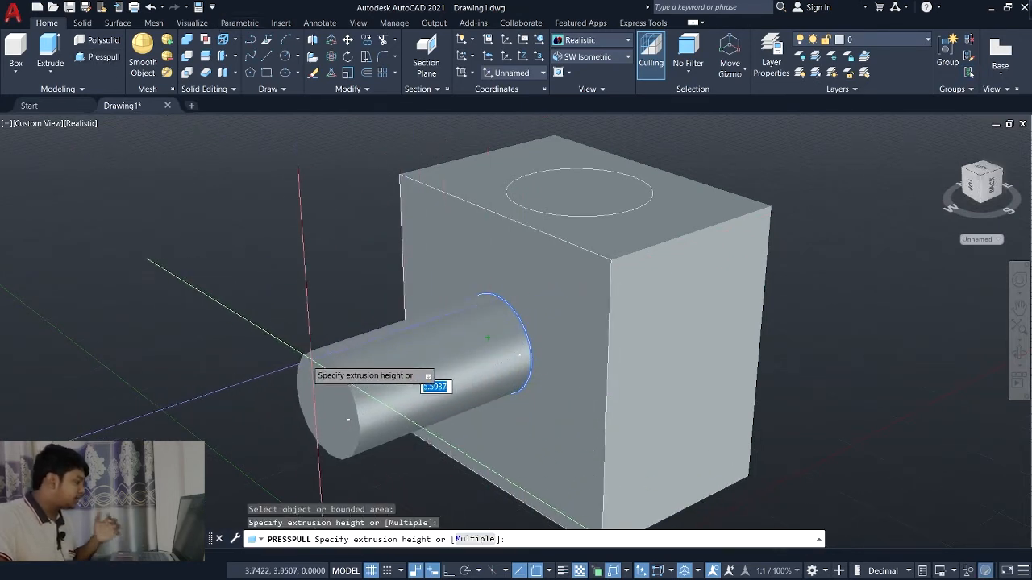
{"action": "left_click", "coordinate": [252, 363]}
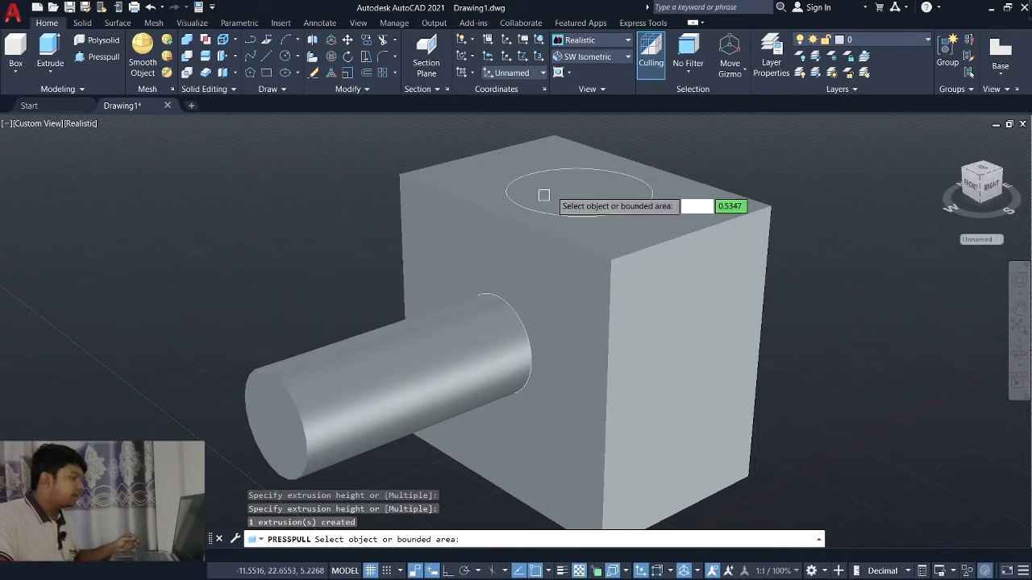
{"action": "left_click", "coordinate": [579, 192]}
{"action": "left_click", "coordinate": [579, 135]}
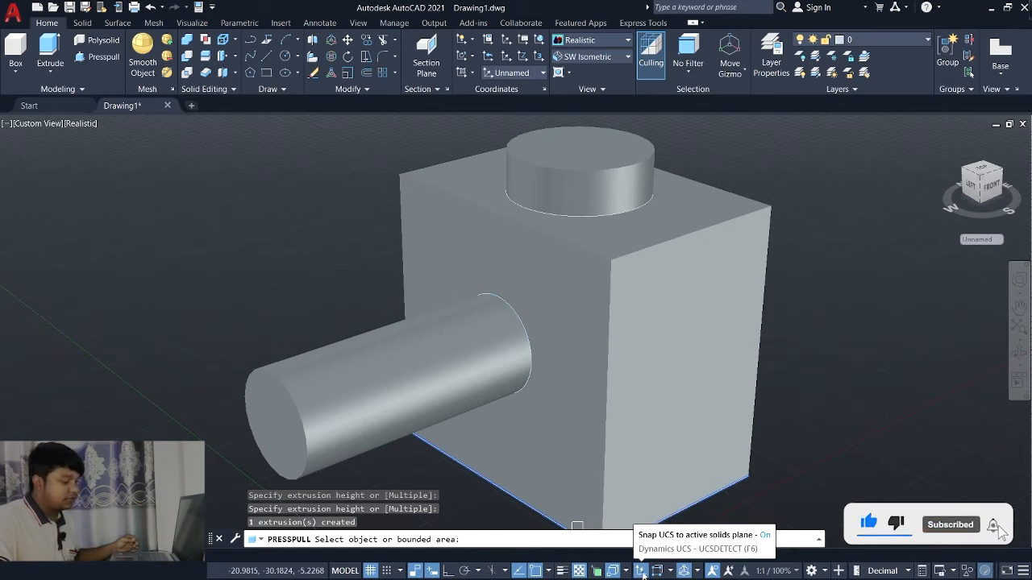
- Remove Dynamic UCS from the status bar's displayed tools and add it back
{"action": "left_click", "coordinate": [1022, 571]}
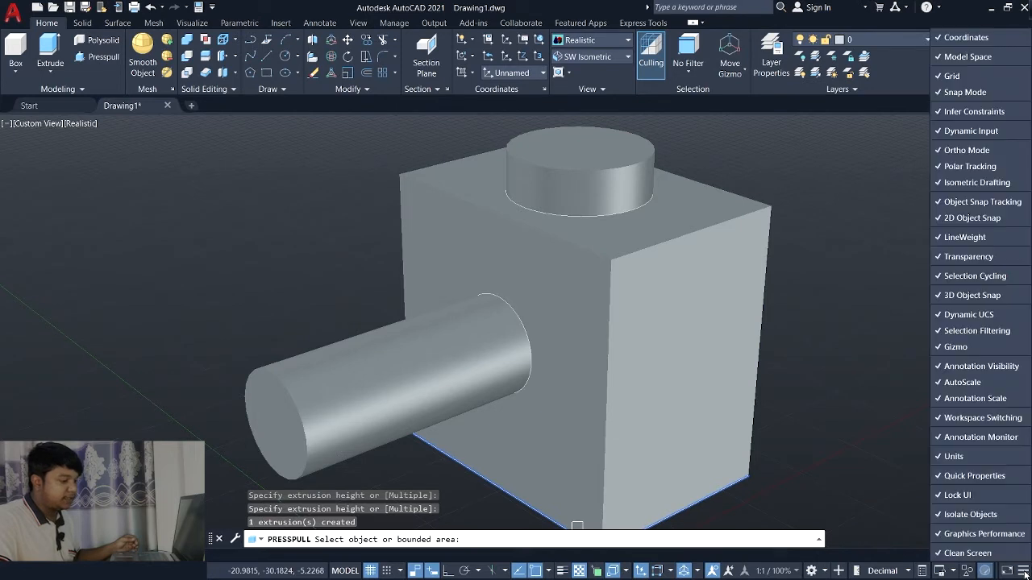
{"action": "left_click", "coordinate": [1000, 318]}
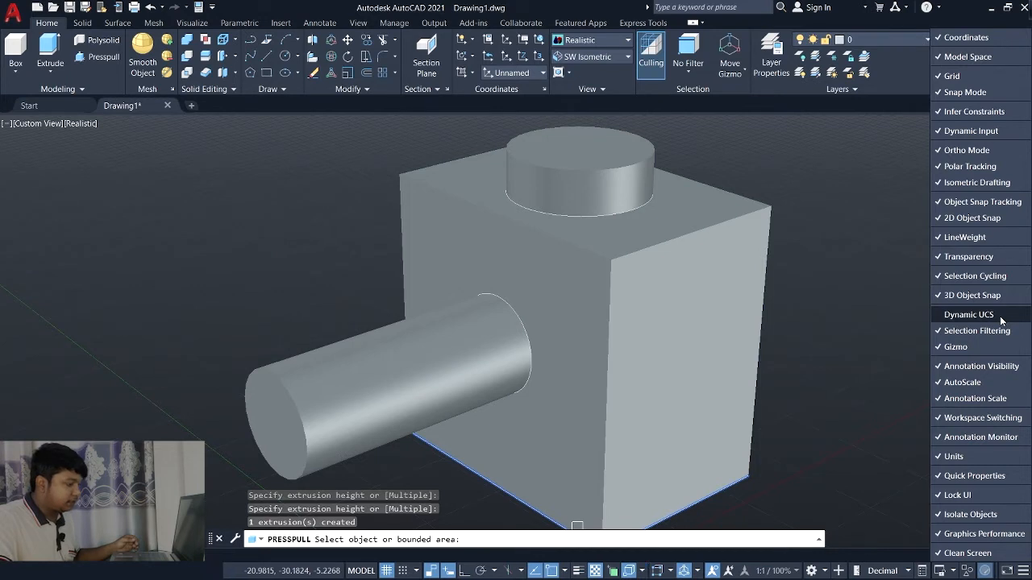
{"action": "left_click", "coordinate": [1001, 318]}
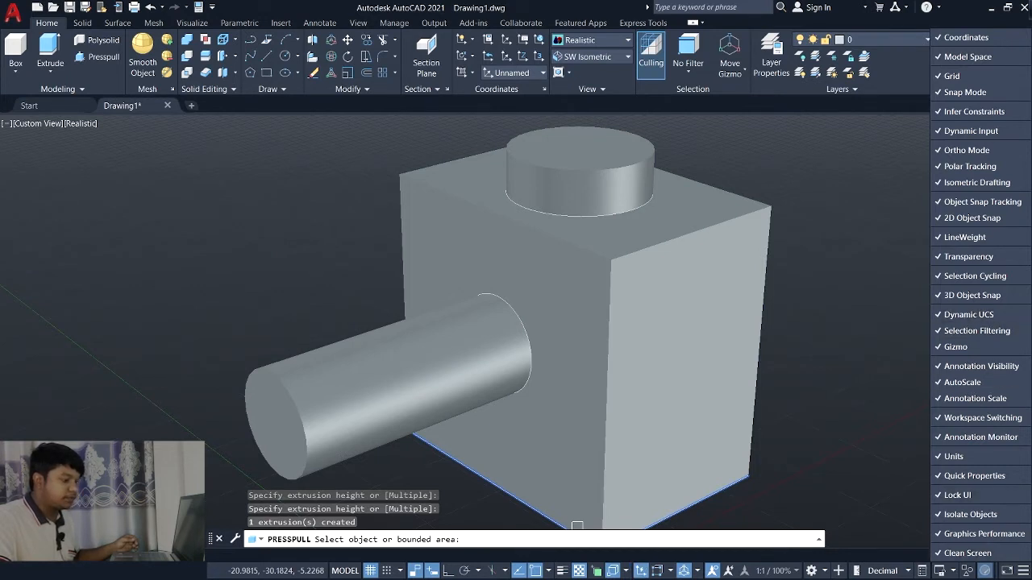
{"action": "left_click", "coordinate": [875, 401]}
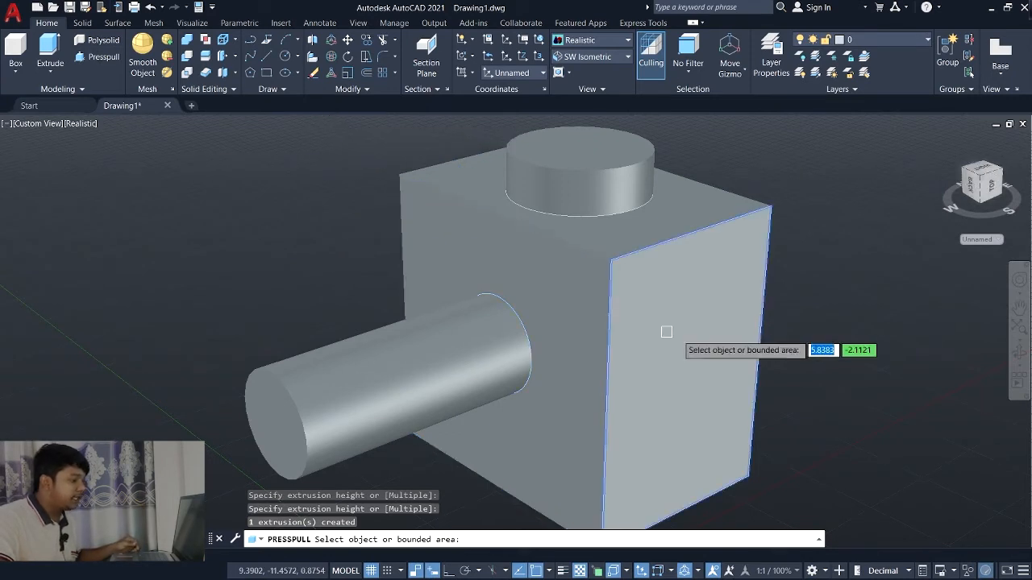
- Draw a small upright rectangle on the box's front face
{"action": "left_click", "coordinate": [266, 72]}
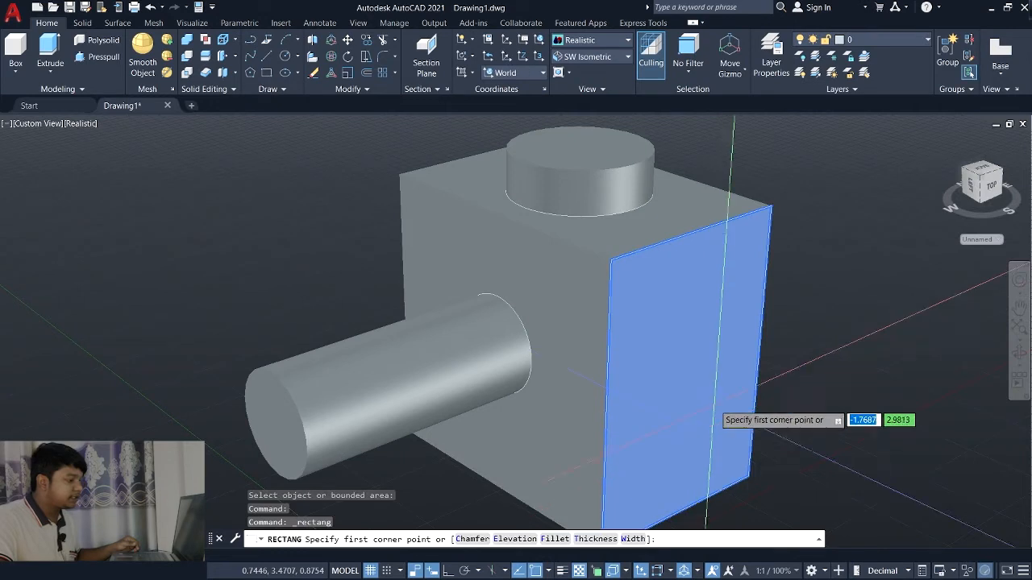
{"action": "left_click", "coordinate": [685, 360]}
{"action": "left_click", "coordinate": [708, 406]}
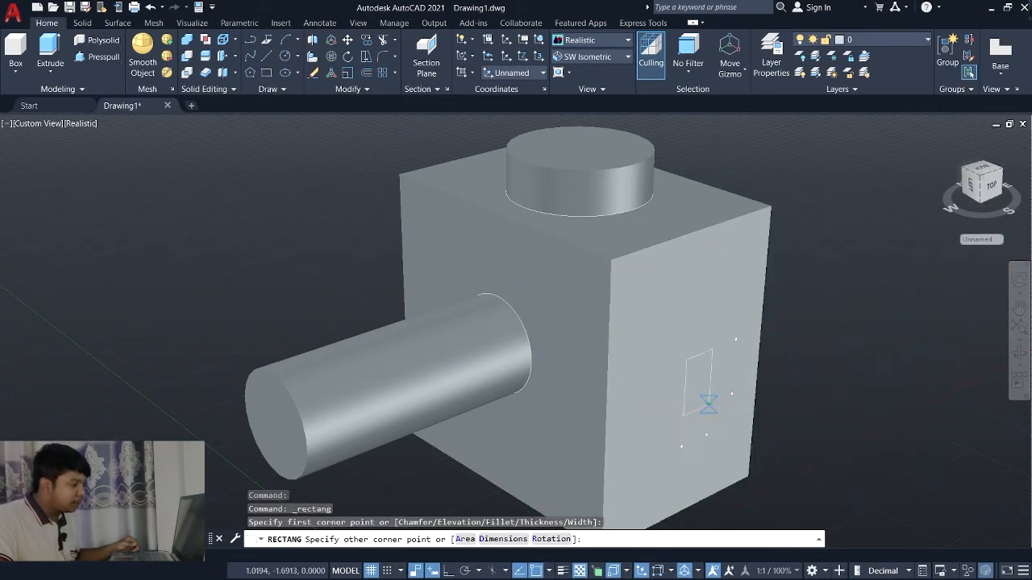
- Presspull the small rectangle on the box's front face outward into a long rectangular bar
{"action": "left_click", "coordinate": [103, 56]}
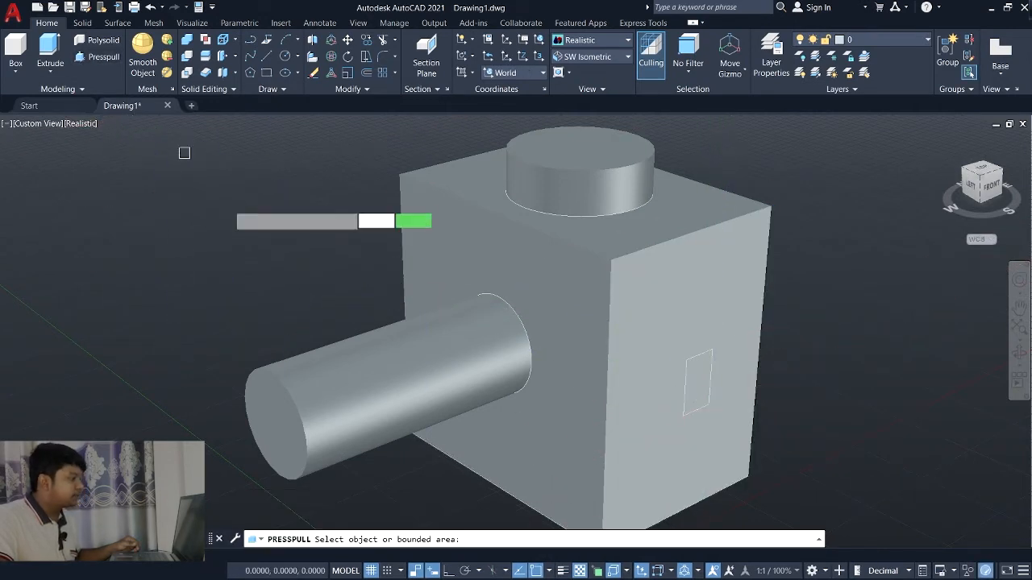
{"action": "left_click", "coordinate": [694, 380]}
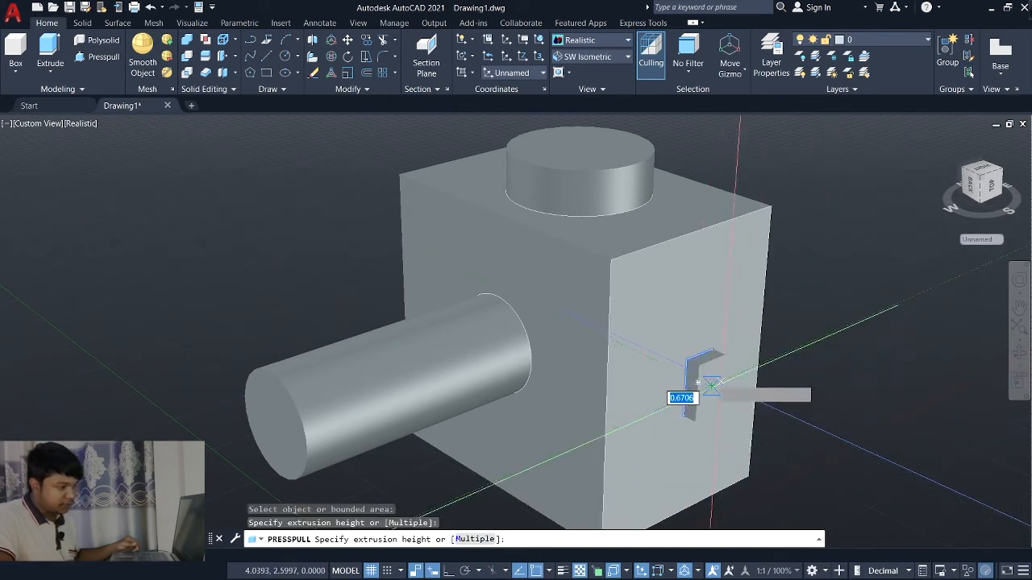
{"action": "left_click", "coordinate": [839, 428]}
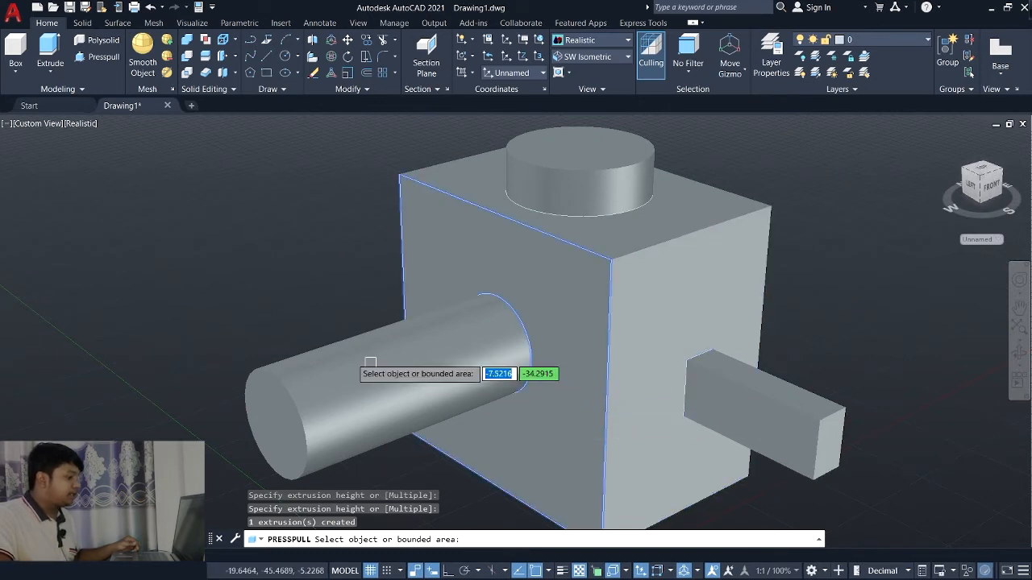
- Turn off Dynamic UCS and end the Presspull command
{"action": "left_click", "coordinate": [641, 571]}
{"action": "middle_click_drag", "start_coordinate": [553, 451], "coordinate": [553, 411]}
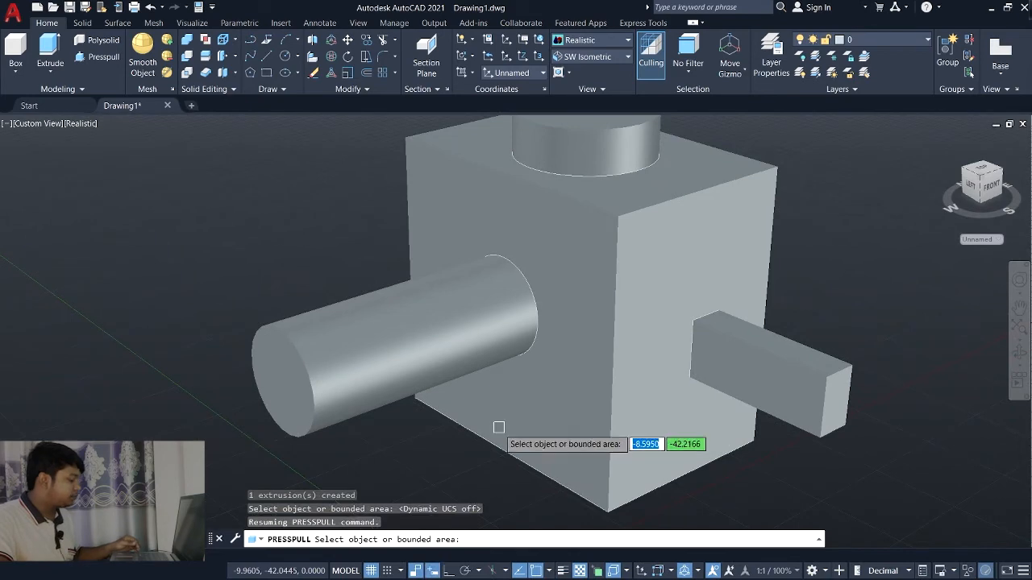
{"action": "key", "text": "ctrl+z"}
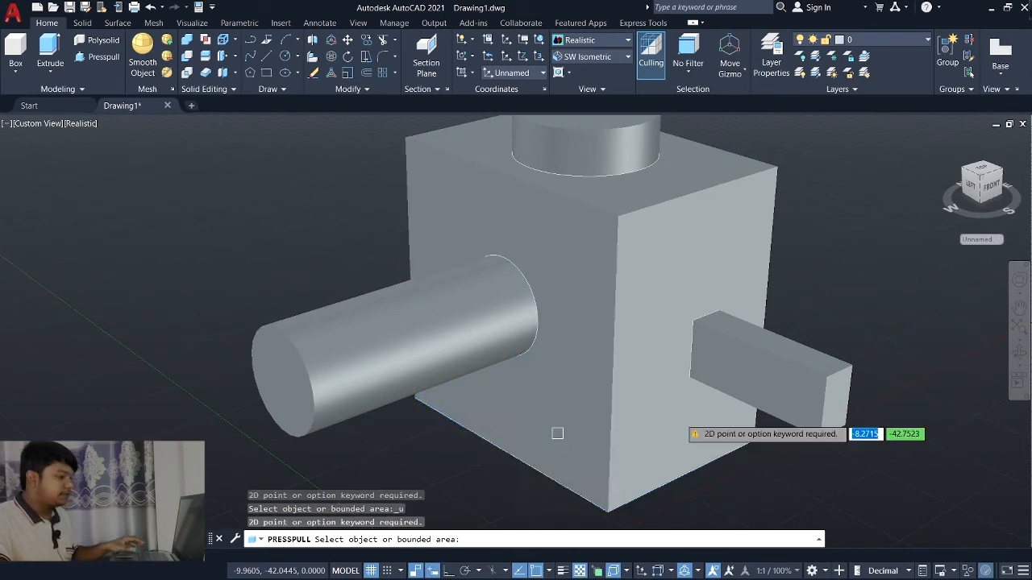
{"action": "key", "text": "Escape"}
{"action": "middle_click_drag", "start_coordinate": [569, 415], "coordinate": [543, 435]}
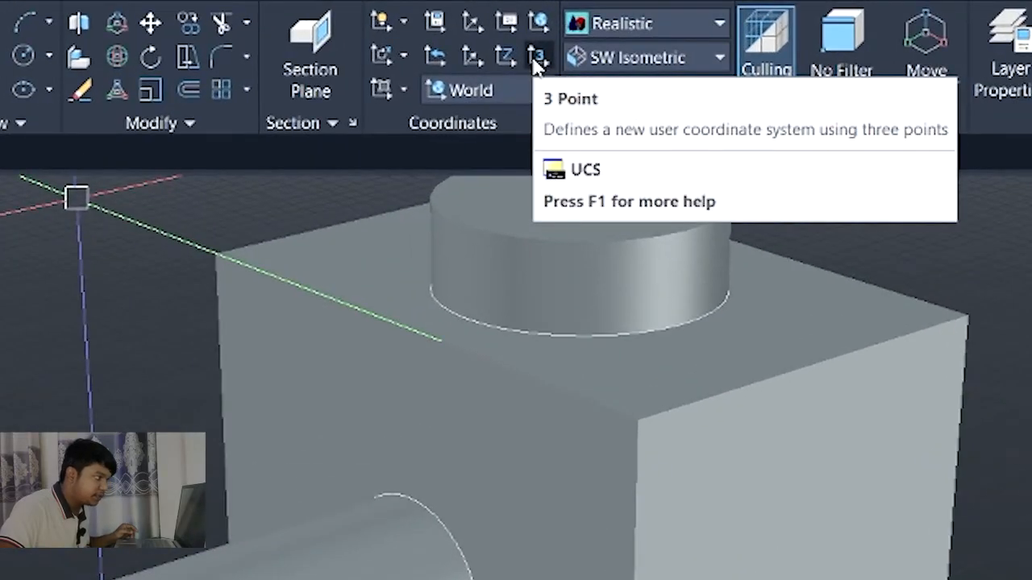
- Start defining a 3 Point UCS and set the subobject selection filter to Edge
{"action": "left_click", "coordinate": [535, 58]}
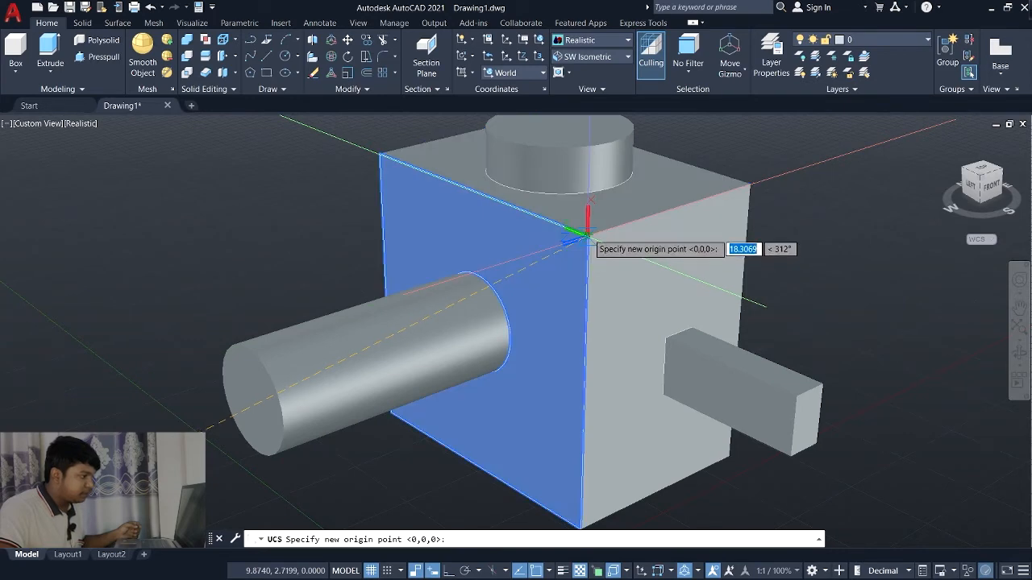
{"action": "scroll", "coordinate": [588, 232], "scroll_direction": "up", "scroll_amount": 1}
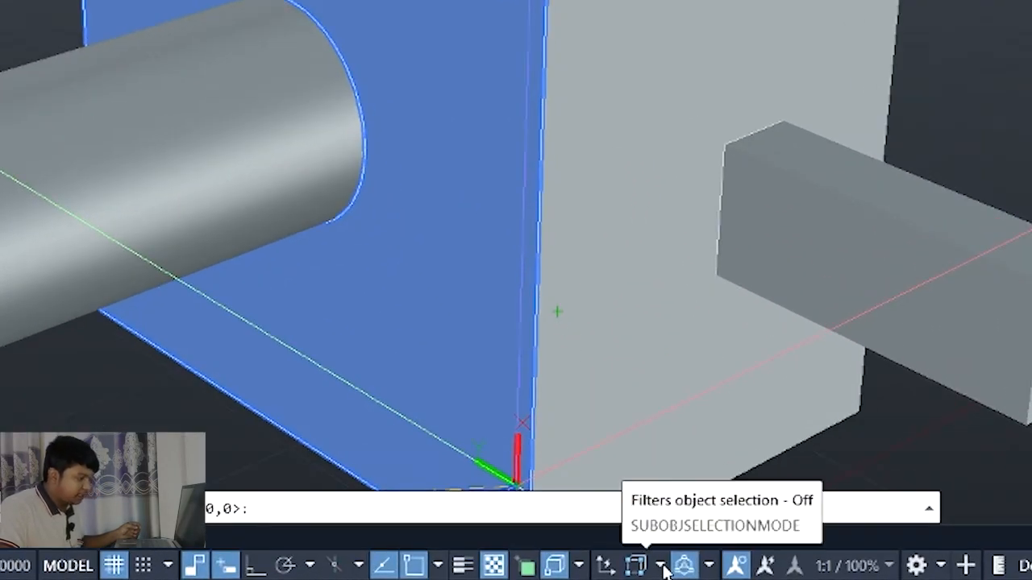
{"action": "left_click", "coordinate": [660, 566]}
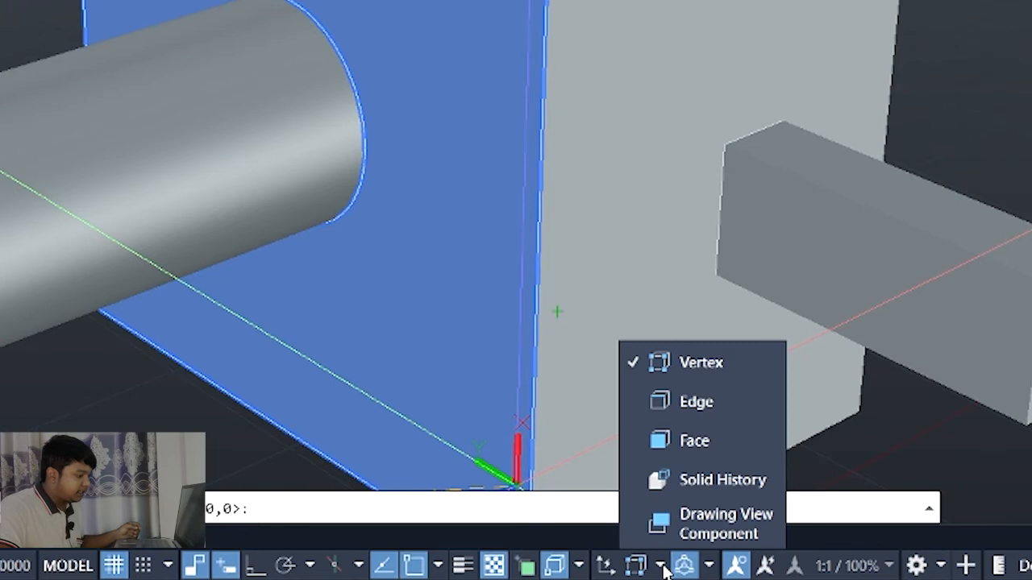
{"action": "left_click", "coordinate": [677, 435]}
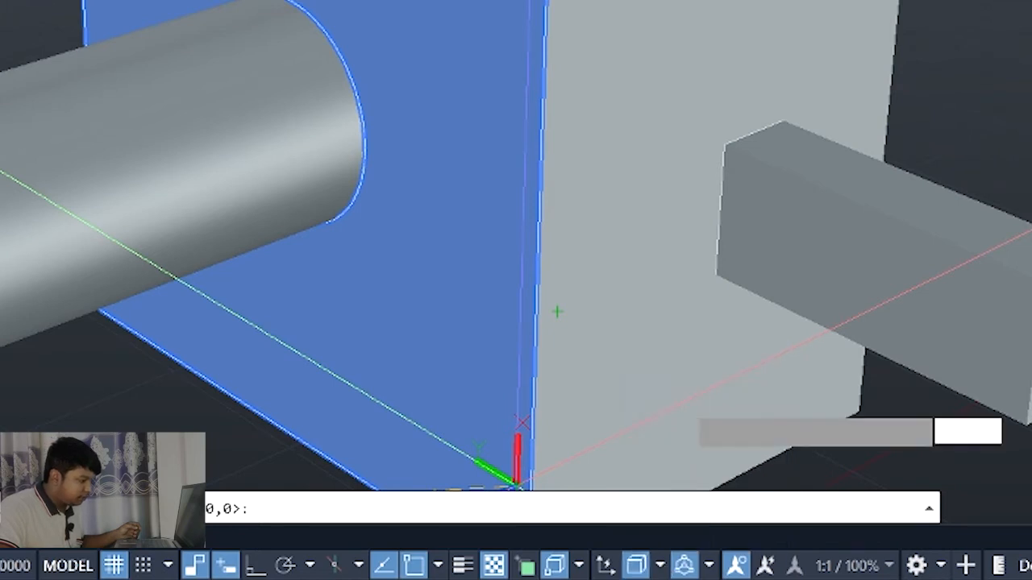
{"action": "left_click", "coordinate": [657, 567]}
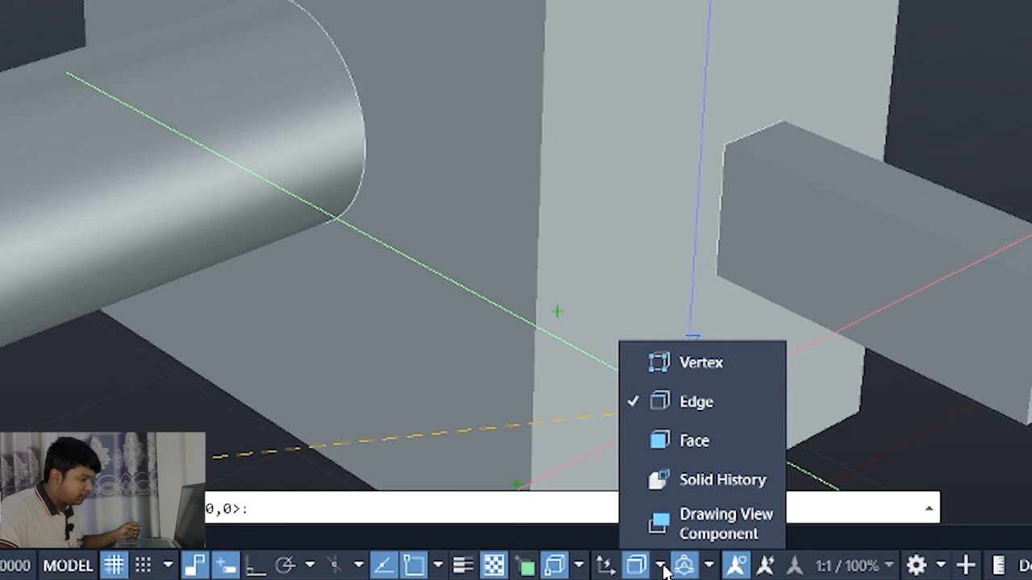
- Review the enabled modes in the 3D Object Snap settings and accept them
{"action": "left_click", "coordinate": [579, 566]}
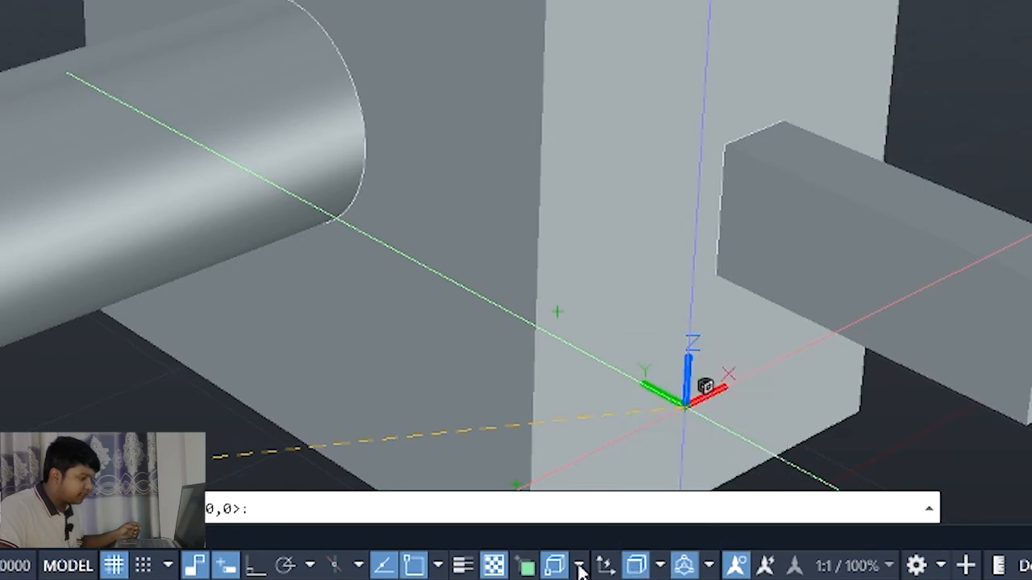
{"action": "left_click", "coordinate": [579, 566]}
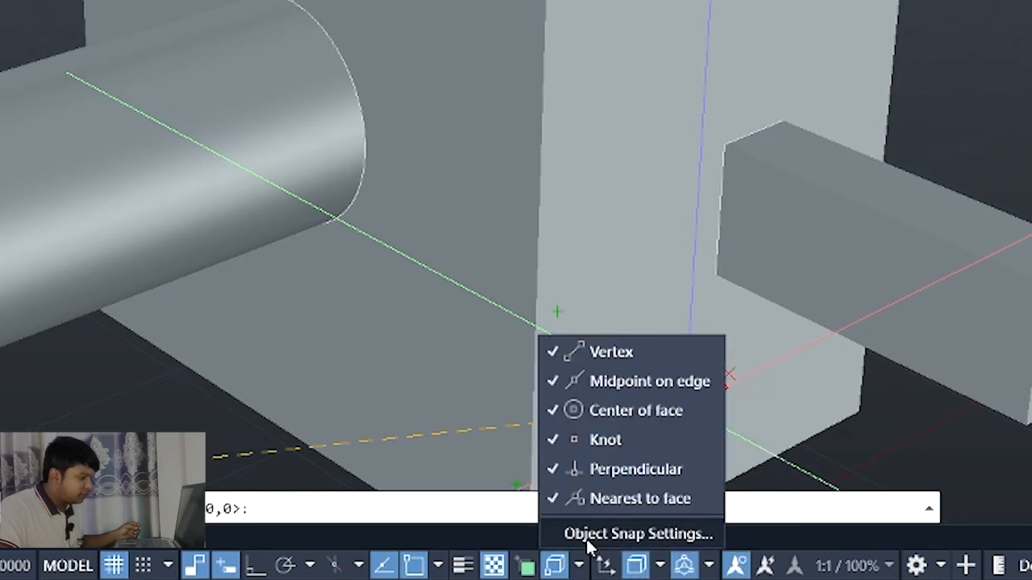
{"action": "left_click", "coordinate": [598, 534]}
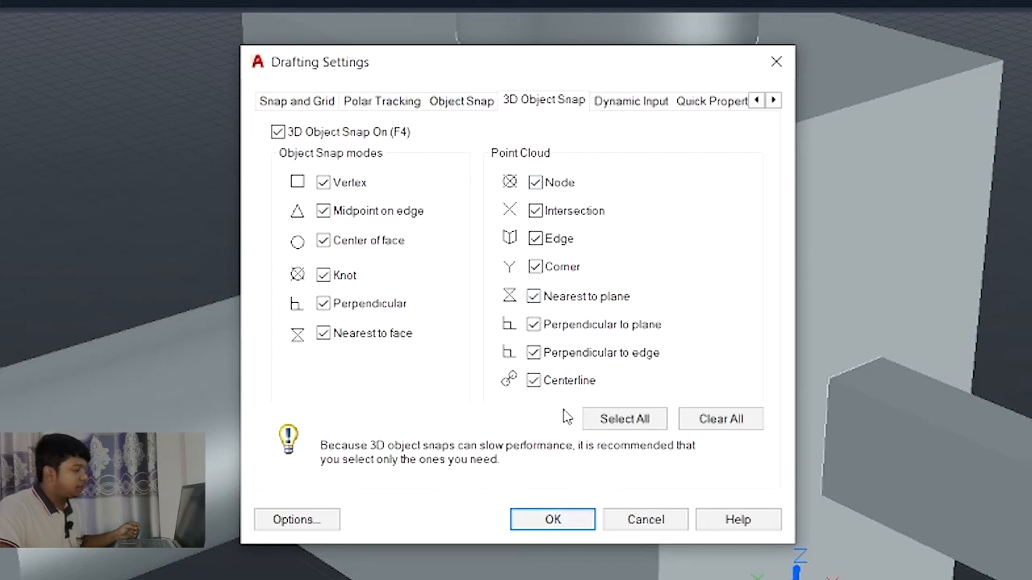
{"action": "left_click", "coordinate": [562, 520]}
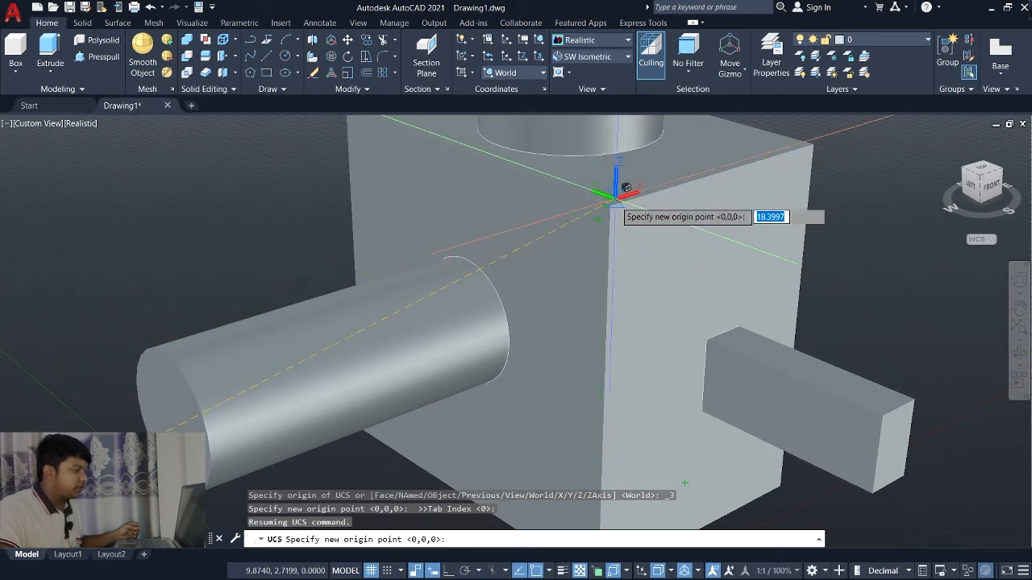
- Set the UCS origin at the box's near upper corner, with X along the front face's upper edge and Y down its vertical edge
{"action": "scroll", "coordinate": [612, 205], "scroll_direction": "up", "scroll_amount": 1}
{"action": "middle_click_drag", "start_coordinate": [611, 203], "coordinate": [577, 350]}
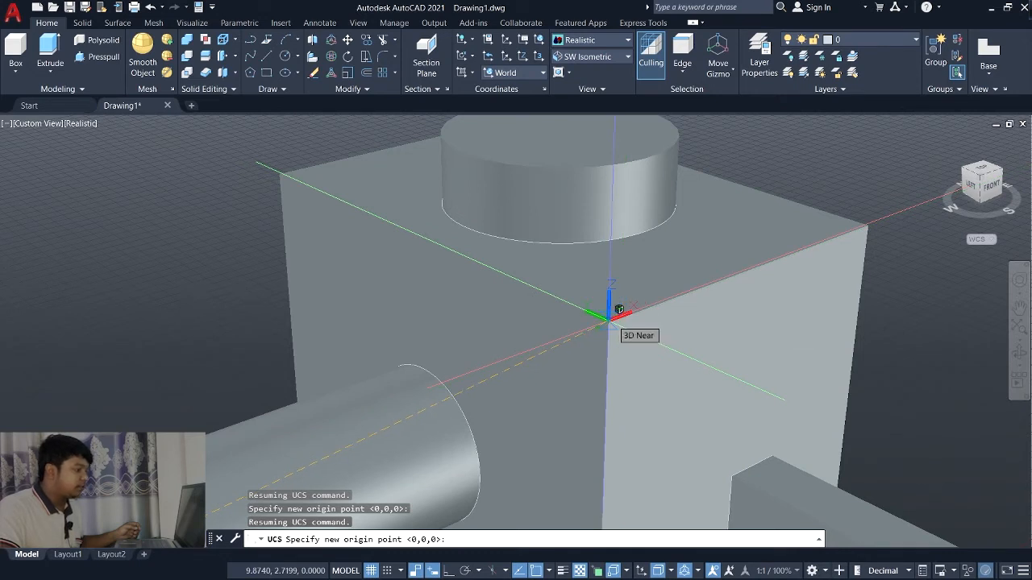
{"action": "left_click", "coordinate": [607, 321]}
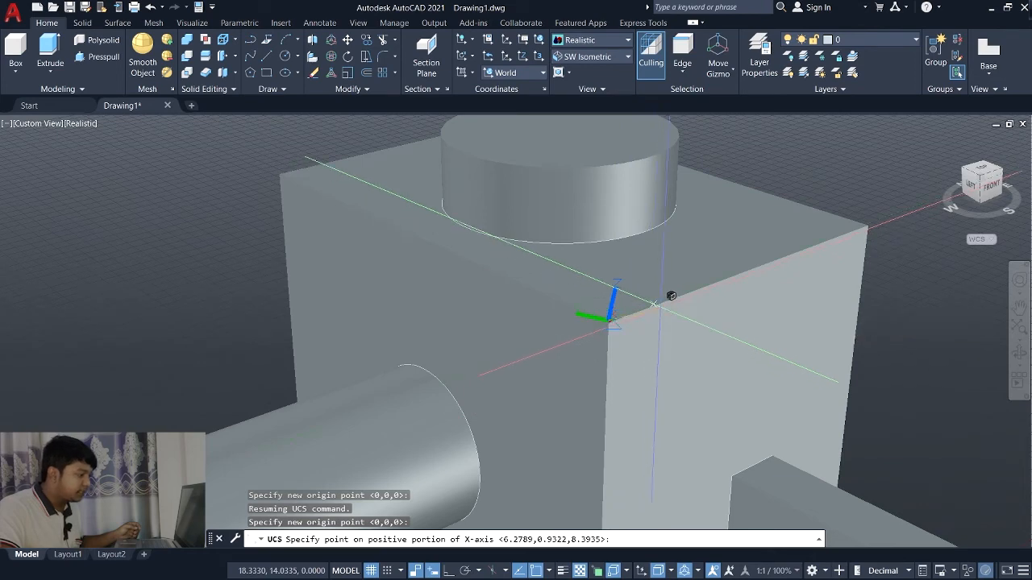
{"action": "left_click", "coordinate": [697, 279]}
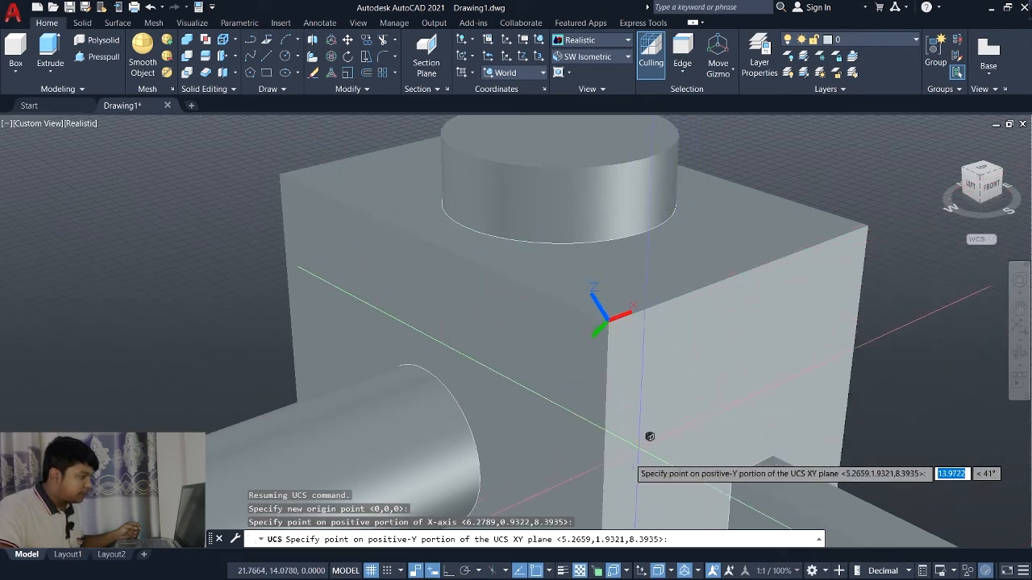
{"action": "left_click", "coordinate": [611, 466]}
{"action": "middle_click_drag", "start_coordinate": [669, 417], "coordinate": [626, 350]}
- Draw a circle on the box's front face above the rectangular bar
{"action": "middle_click_drag", "start_coordinate": [697, 384], "coordinate": [594, 374], "text": "shift"}
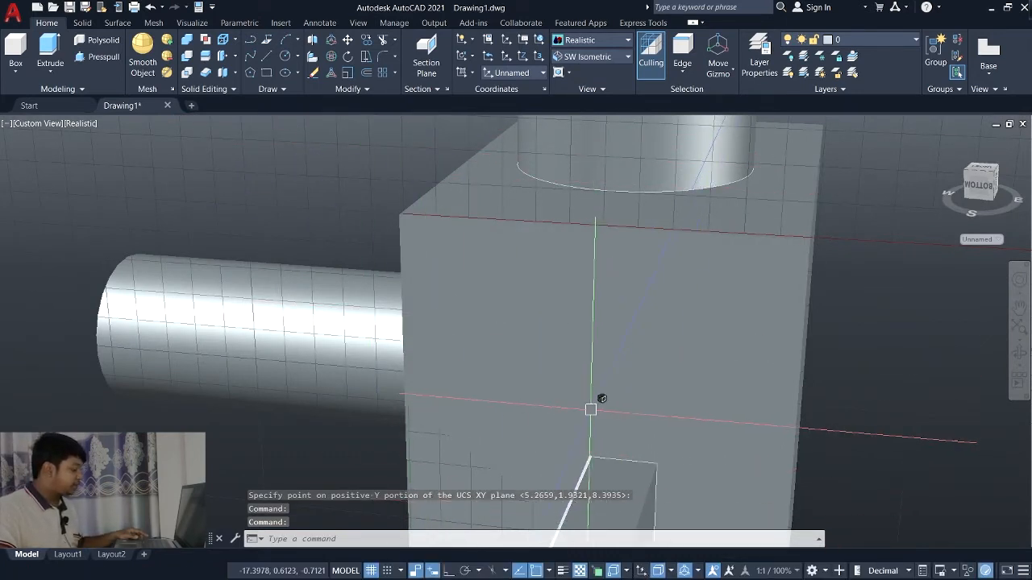
{"action": "middle_click_drag", "start_coordinate": [564, 414], "coordinate": [598, 424], "text": "shift"}
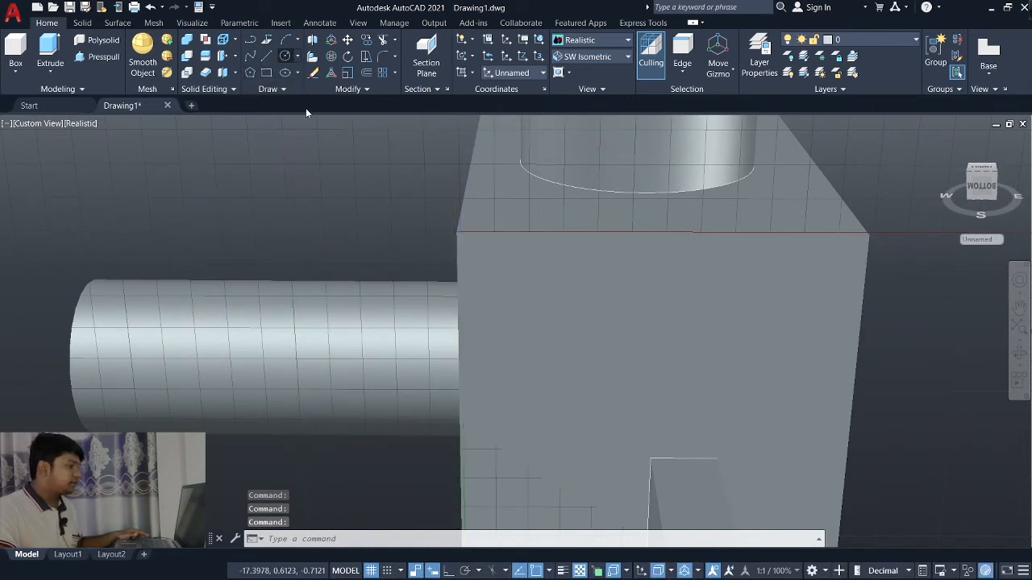
{"action": "left_click", "coordinate": [667, 348]}
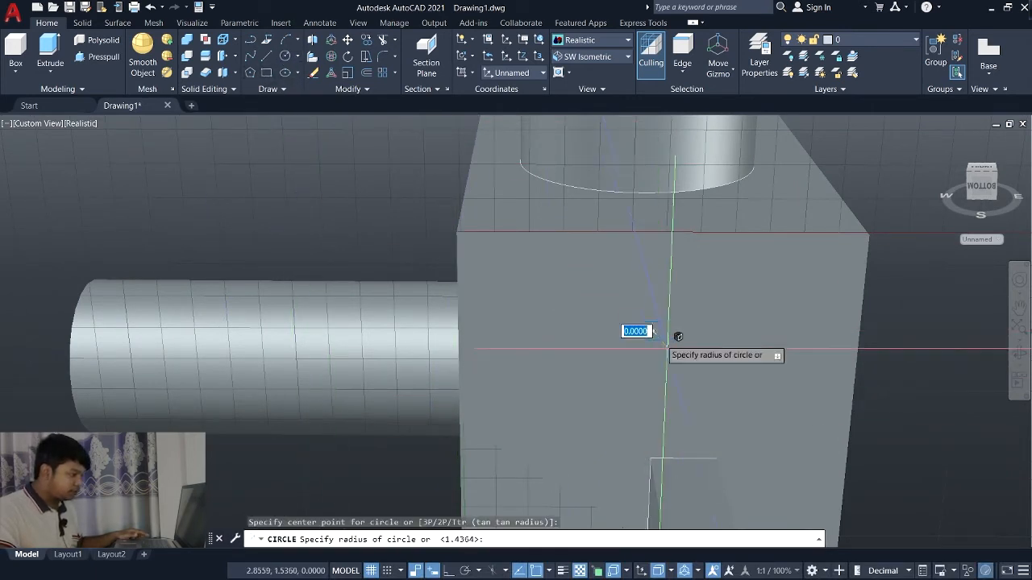
{"action": "left_click", "coordinate": [696, 358]}
- Try to presspull the circle on the box's front face outward
{"action": "middle_click_drag", "start_coordinate": [494, 441], "coordinate": [538, 402], "text": "shift"}
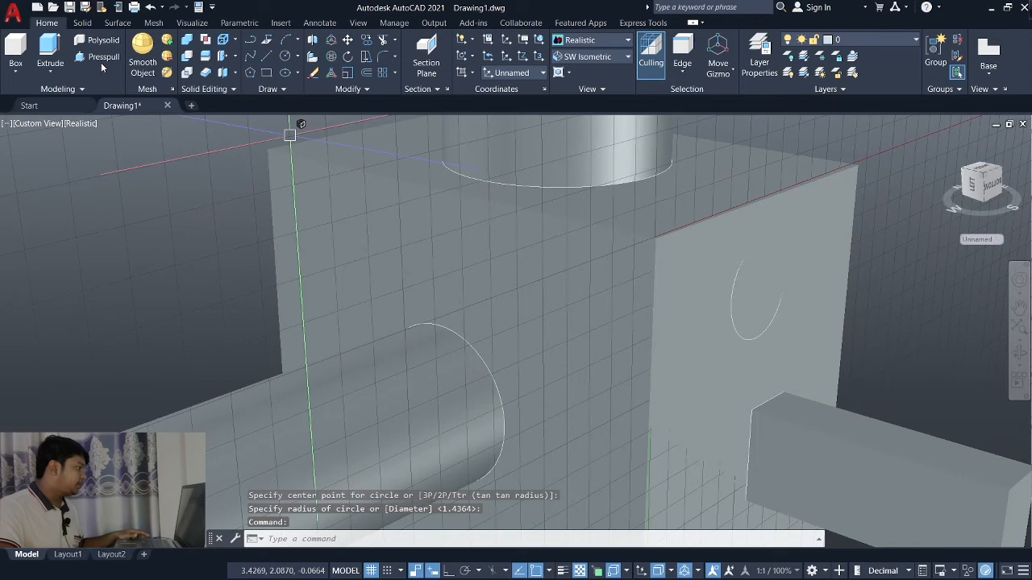
{"action": "left_click", "coordinate": [103, 57]}
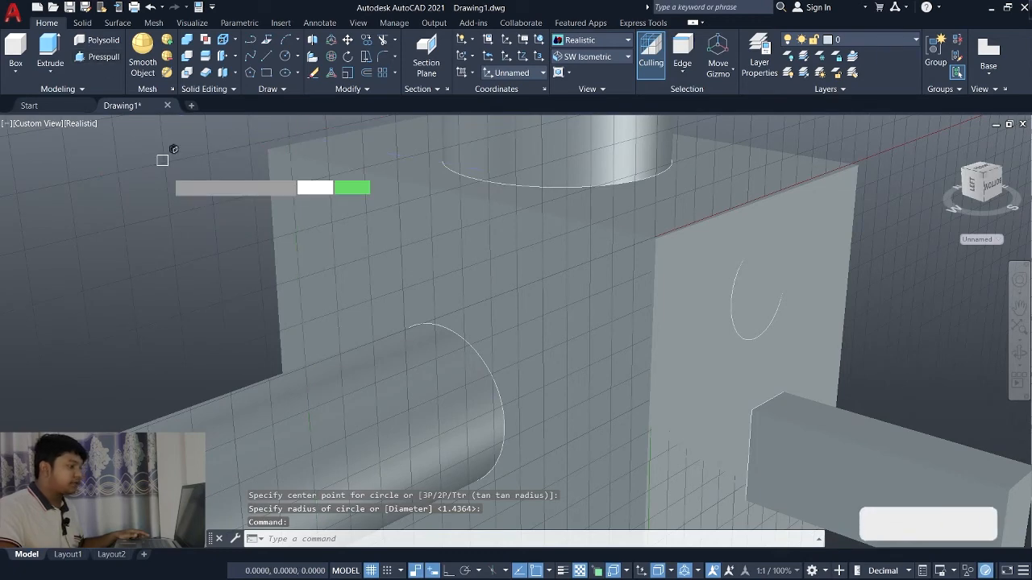
{"action": "left_click", "coordinate": [756, 292]}
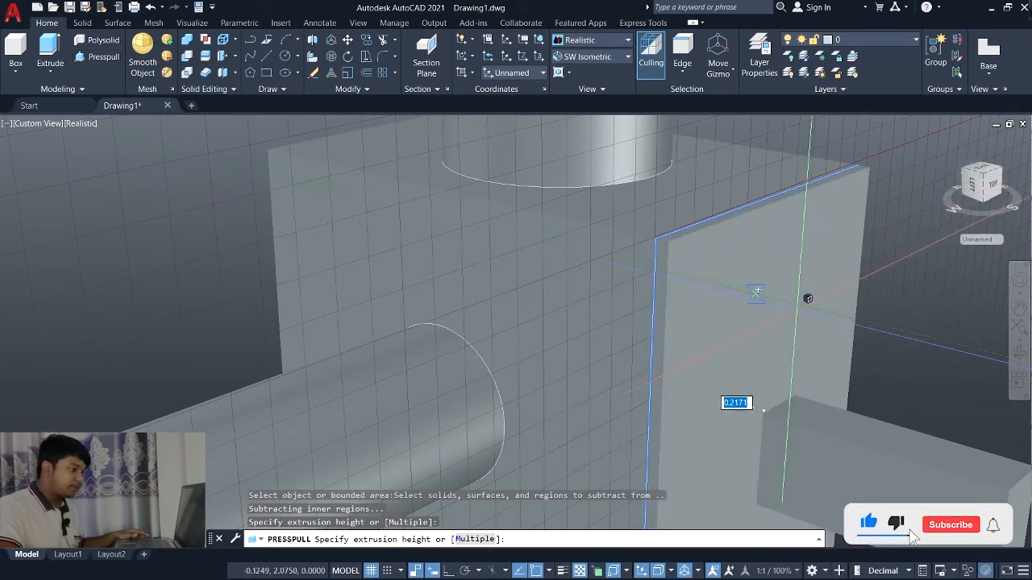
{"action": "key", "text": "Escape"}
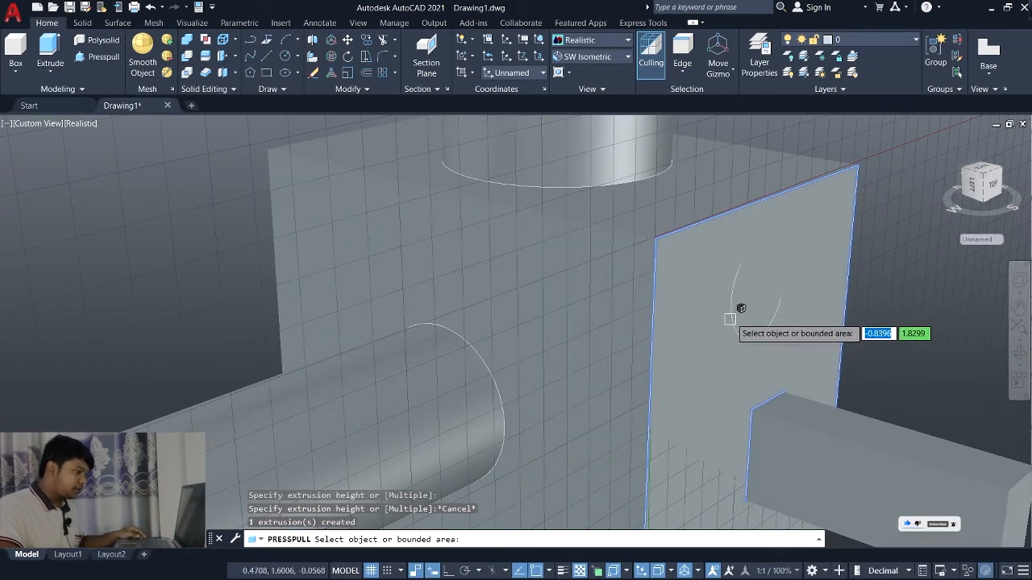
{"action": "left_click", "coordinate": [730, 316]}
{"action": "left_click", "coordinate": [730, 317]}
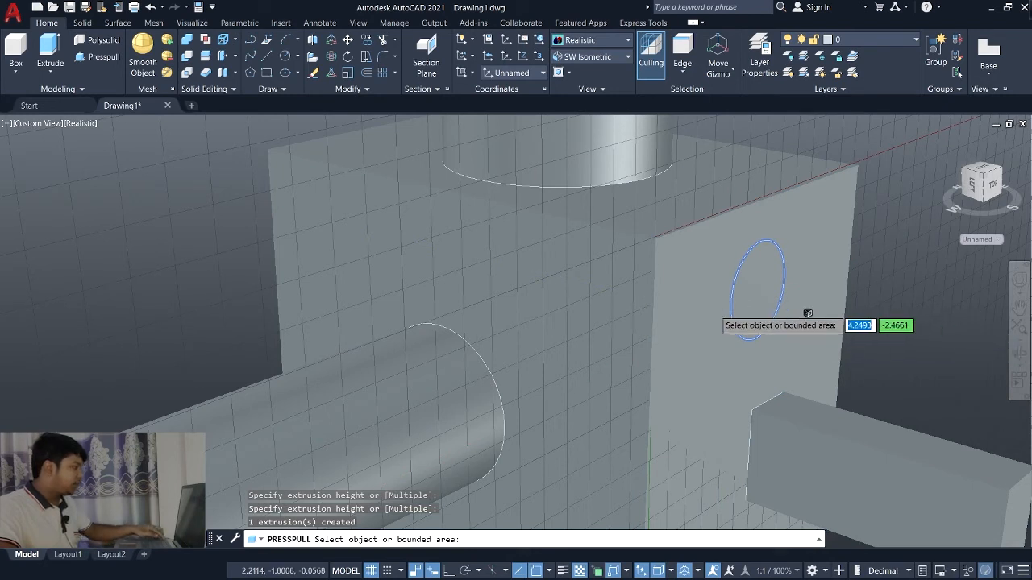
{"action": "key", "text": "Return"}
{"action": "left_click", "coordinate": [49, 50]}
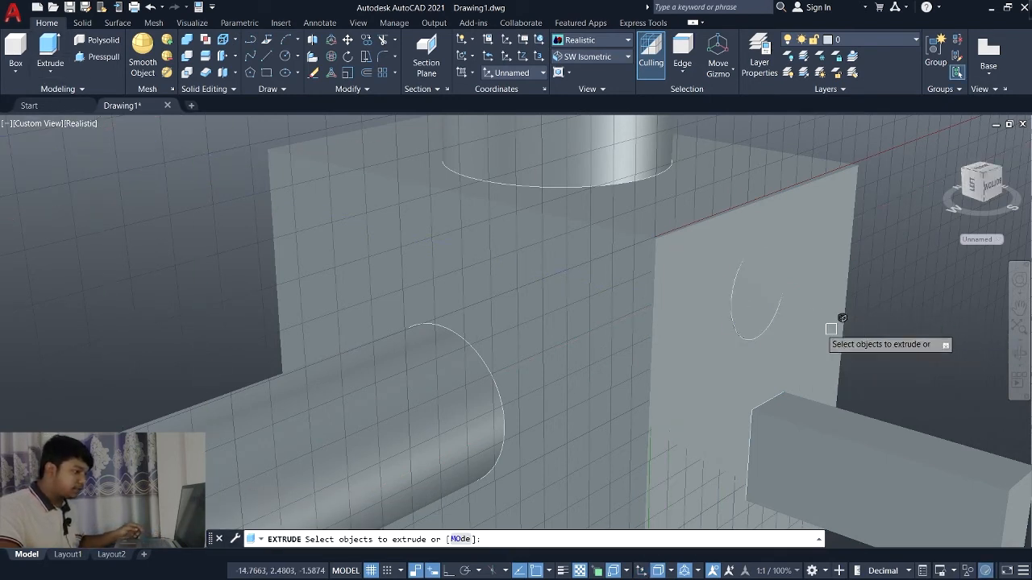
{"action": "left_click", "coordinate": [735, 324]}
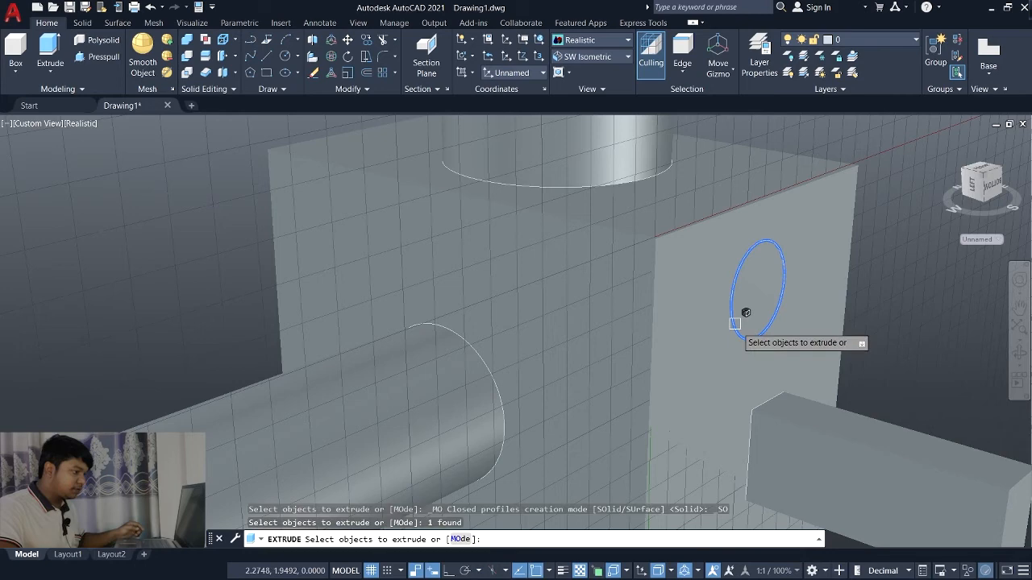
{"action": "key", "text": "Return"}
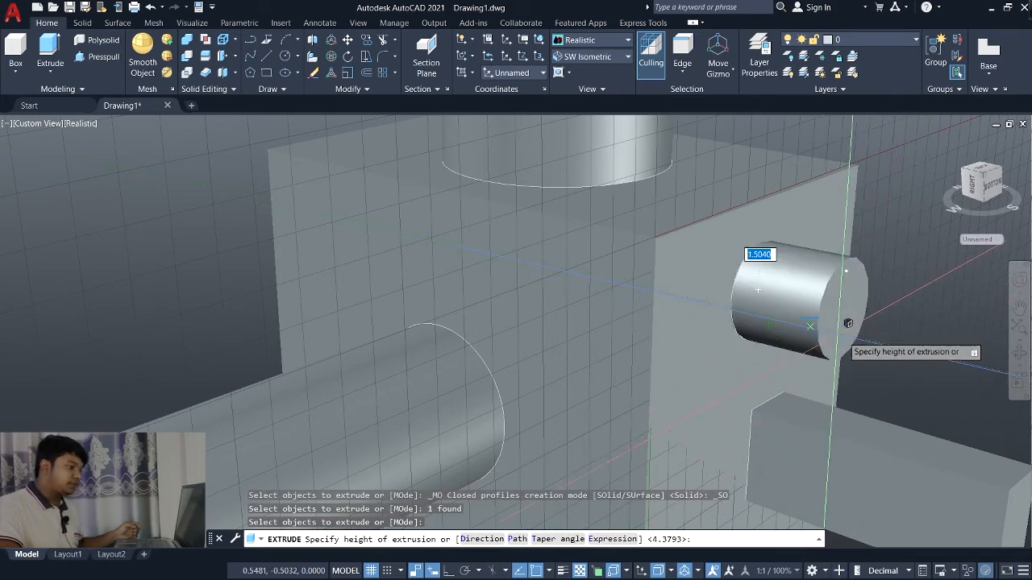
{"action": "key", "text": "Escape"}
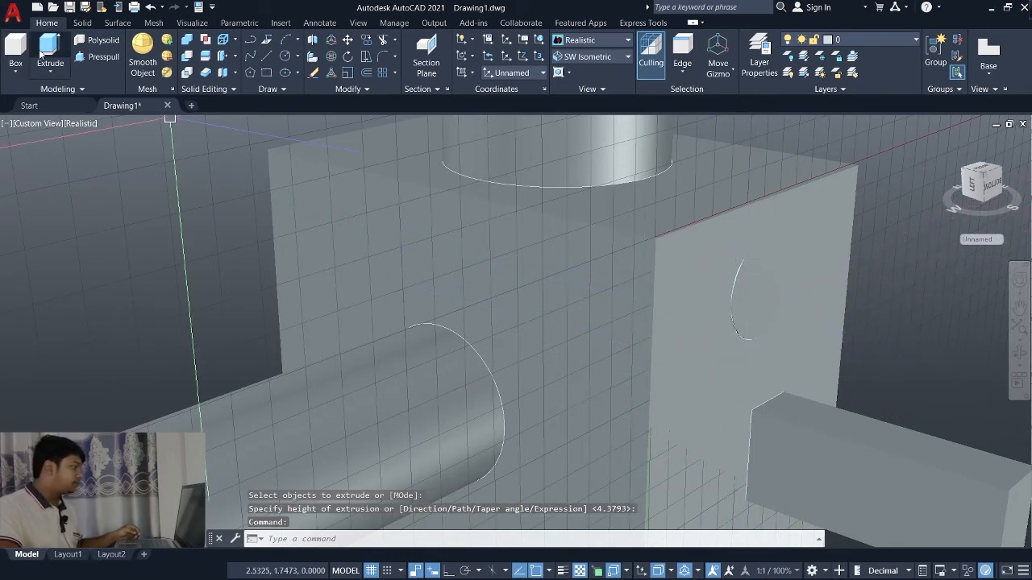
- Extrude the front-face circle outward into a cylinder above the rectangular bar
{"action": "left_click", "coordinate": [50, 50]}
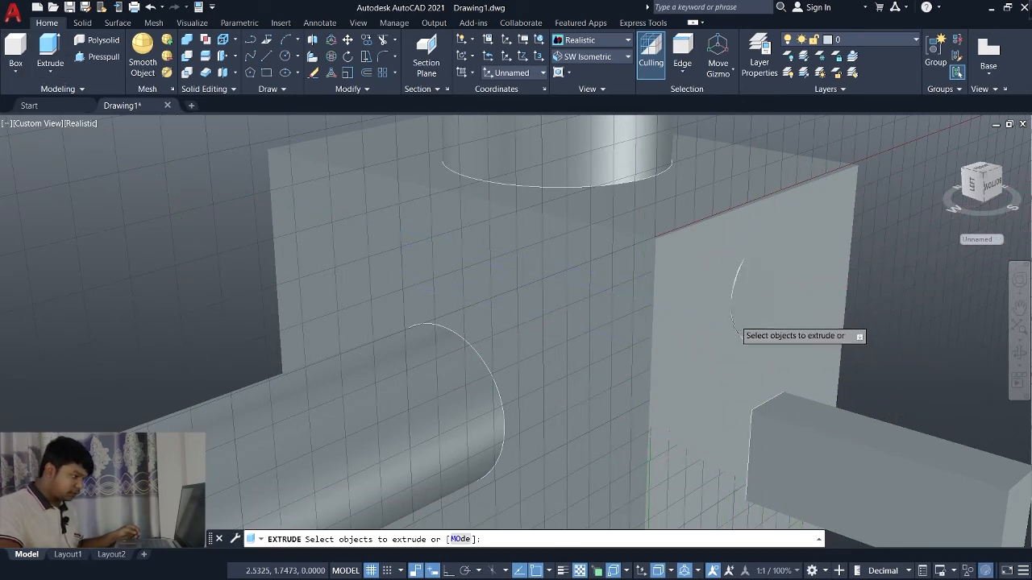
{"action": "left_click", "coordinate": [733, 319]}
{"action": "key", "text": "Return"}
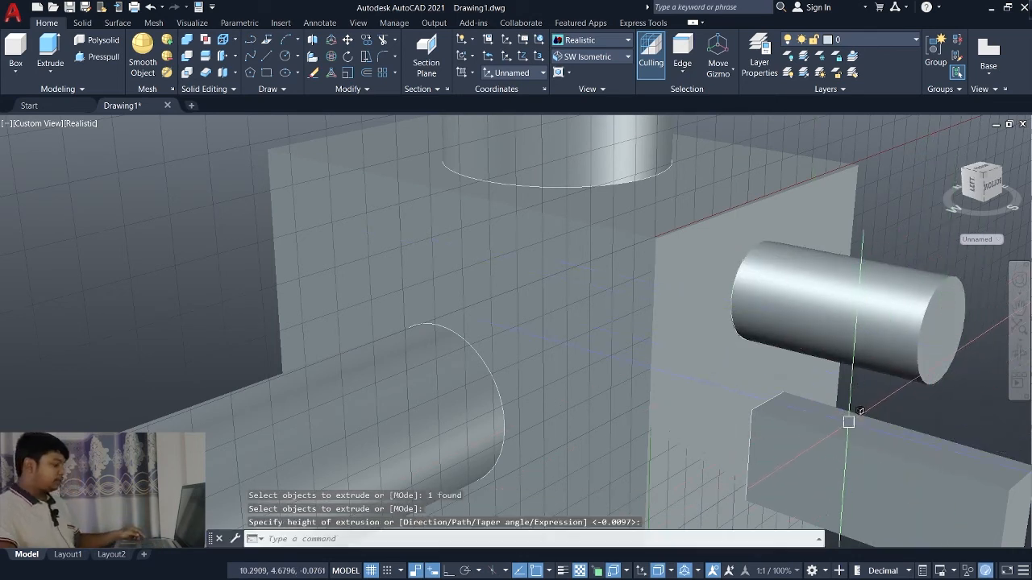
{"action": "middle_click_drag", "start_coordinate": [839, 403], "coordinate": [752, 421], "text": "shift"}
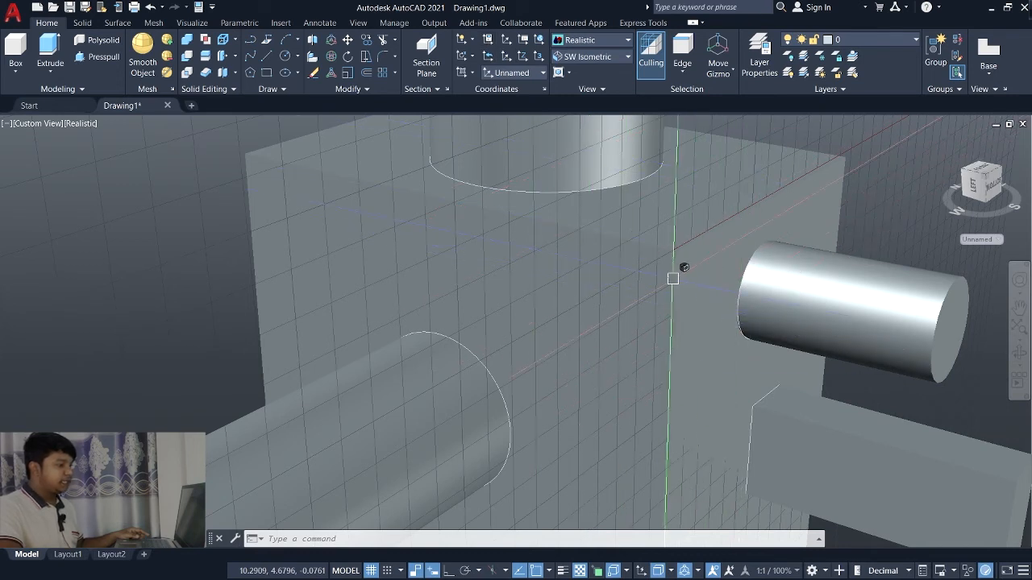
- Examine the named UCS list and the options for the Unnamed entry, and cancel without changes
{"action": "left_click", "coordinate": [488, 39]}
{"action": "left_click", "coordinate": [524, 39]}
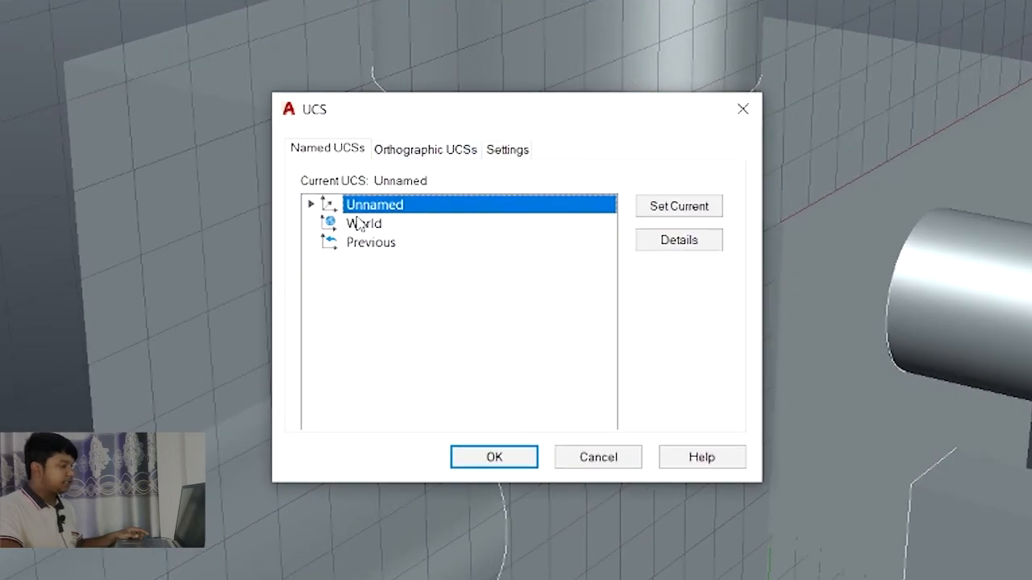
{"action": "right_click", "coordinate": [444, 211]}
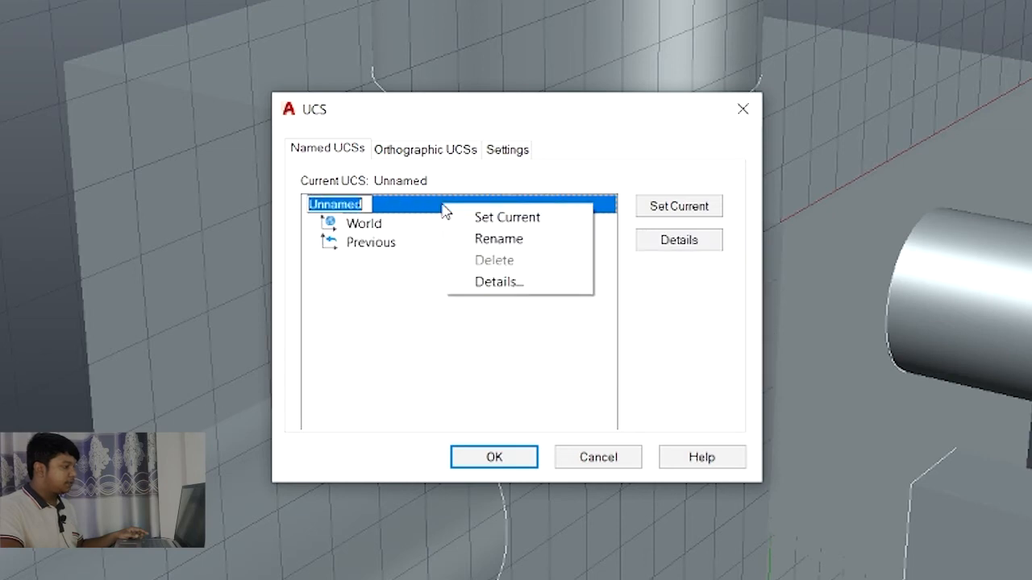
{"action": "left_click", "coordinate": [410, 322]}
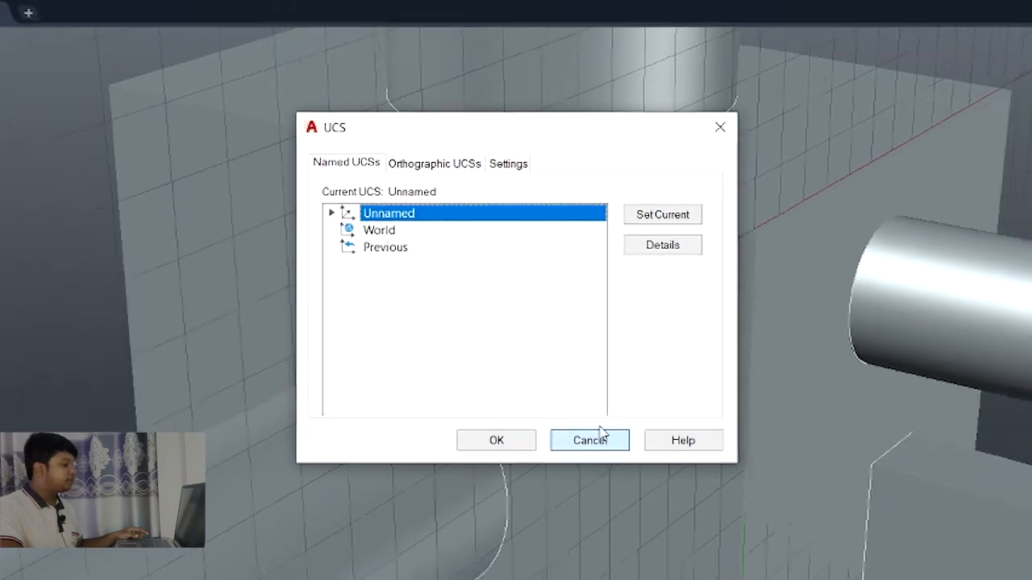
{"action": "left_click", "coordinate": [615, 460]}
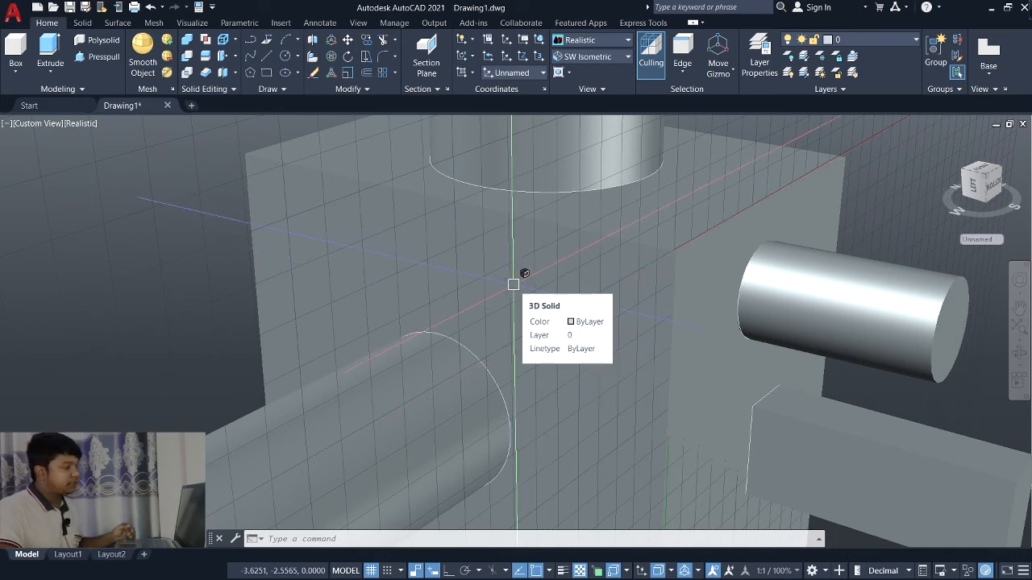
- Restore the previous UCS to return to the World coordinate system
{"action": "scroll", "coordinate": [513, 285], "scroll_direction": "down", "scroll_amount": 5}
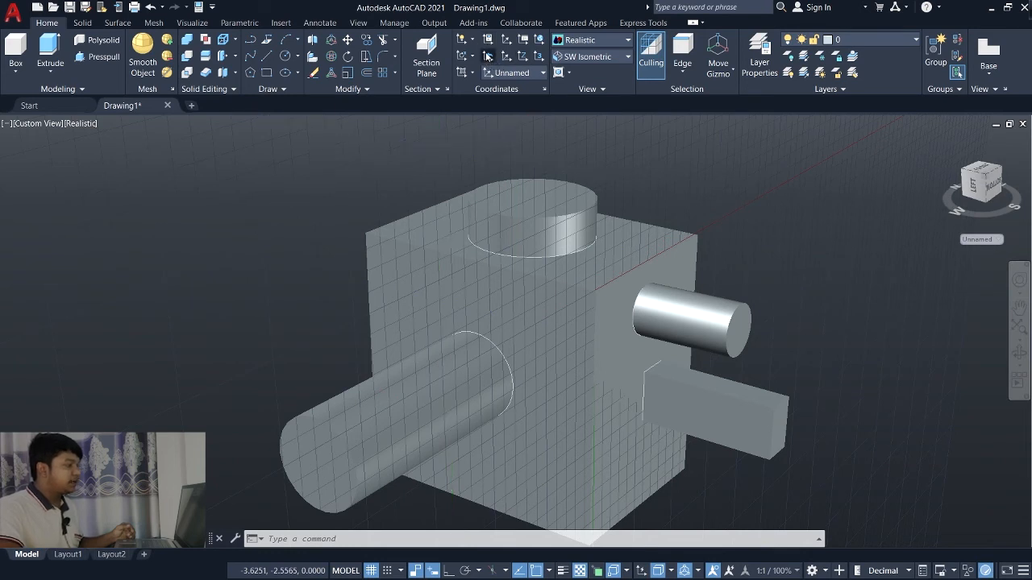
{"action": "left_click", "coordinate": [487, 56]}
{"action": "left_click", "coordinate": [486, 56]}
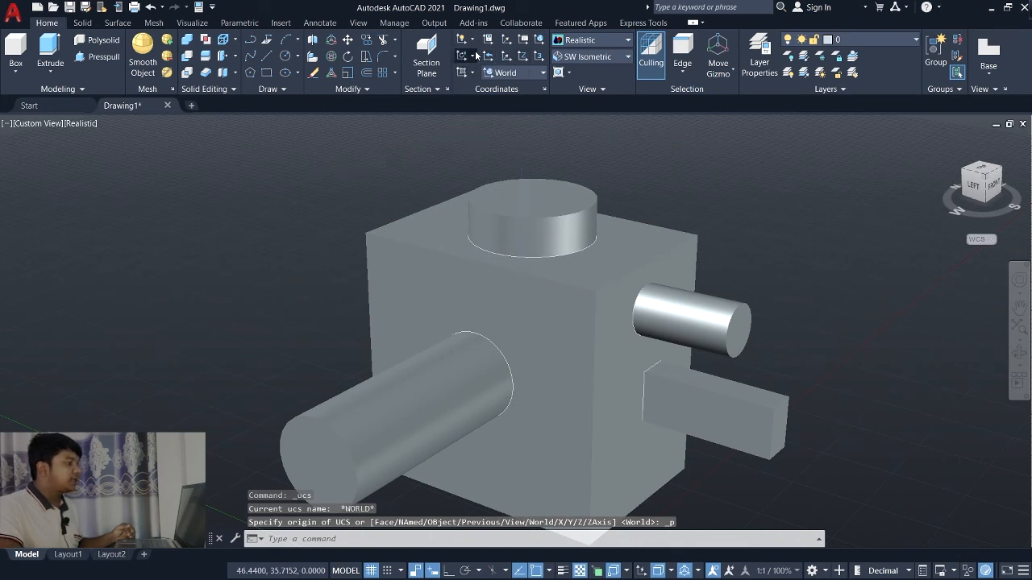
- Open the choices for rotating the UCS about the X, Y or Z axis
{"action": "left_click", "coordinate": [474, 57]}
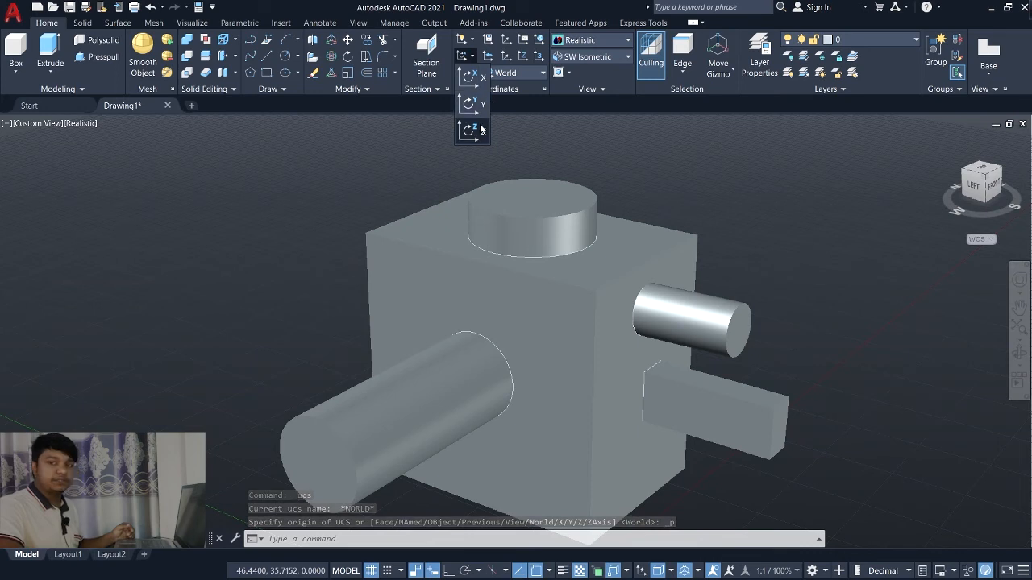